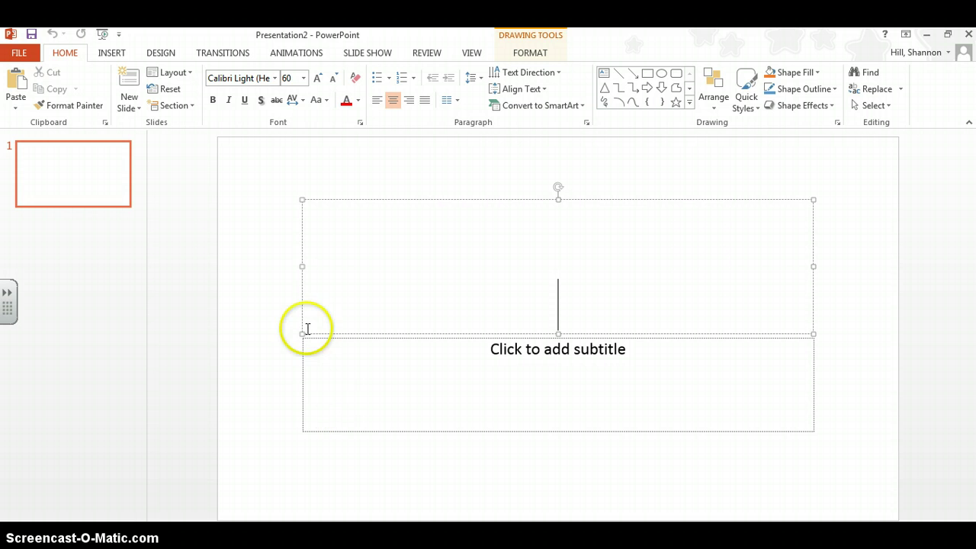
Leave the title placeholder empty by clicking elsewhere on the slide
left_click(283, 276)
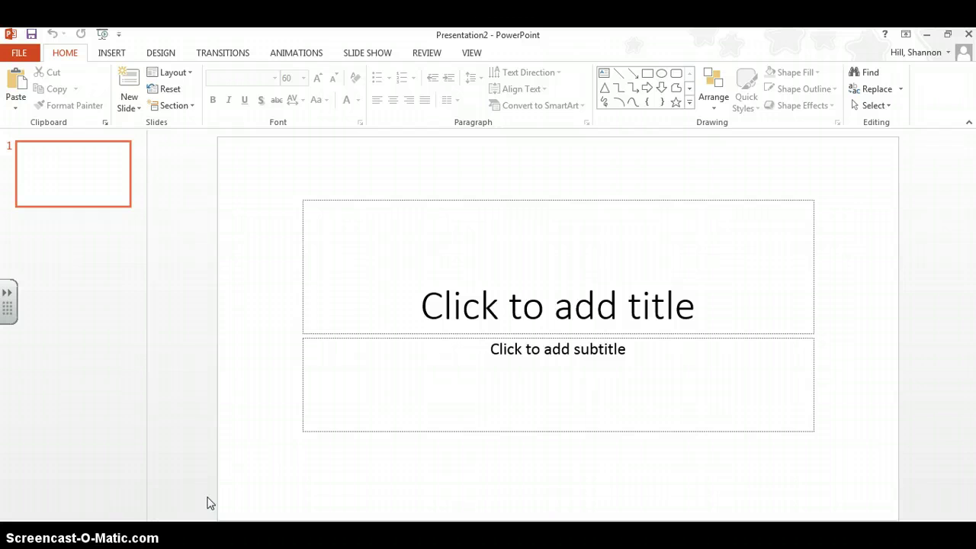
Delete the title and subtitle placeholders from slide 1
left_click(112, 53)
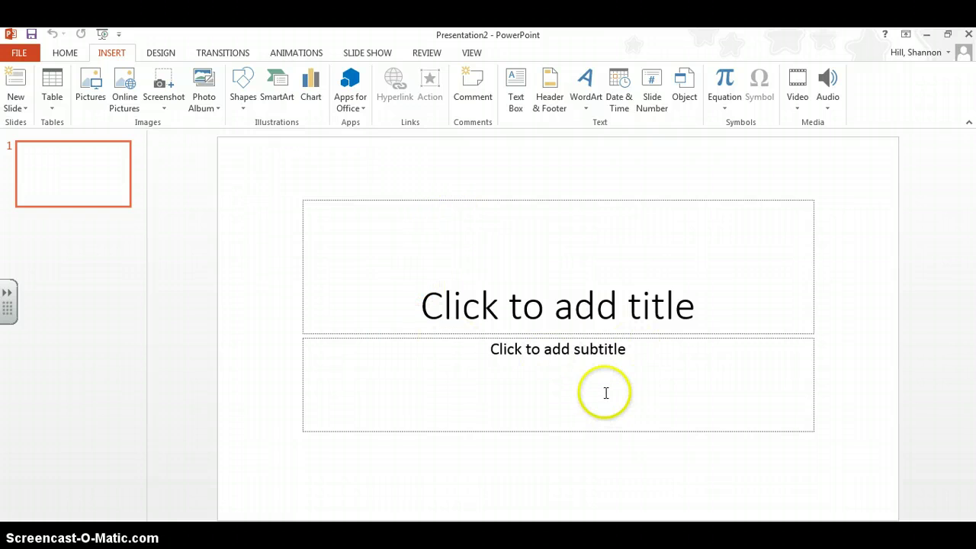
left_click(571, 200)
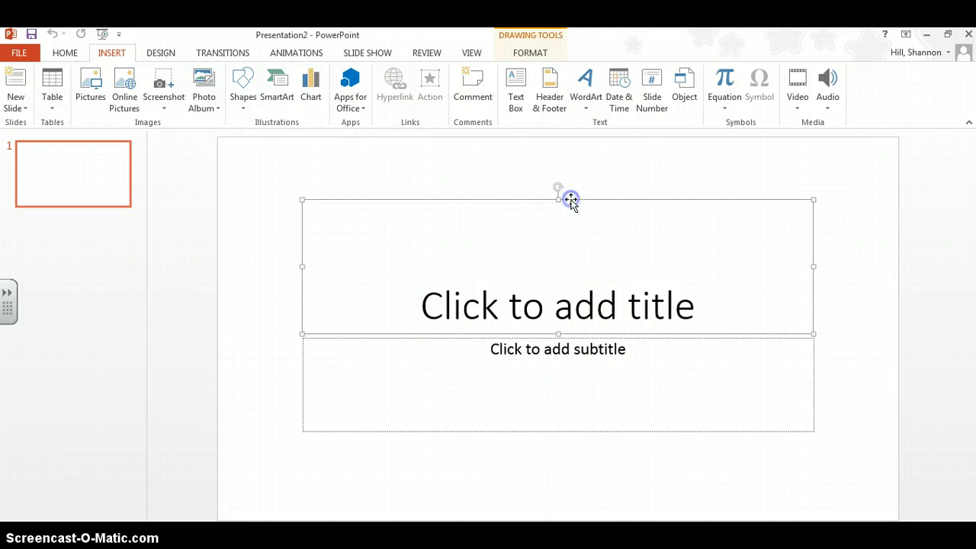
key("Delete")
left_click(536, 338)
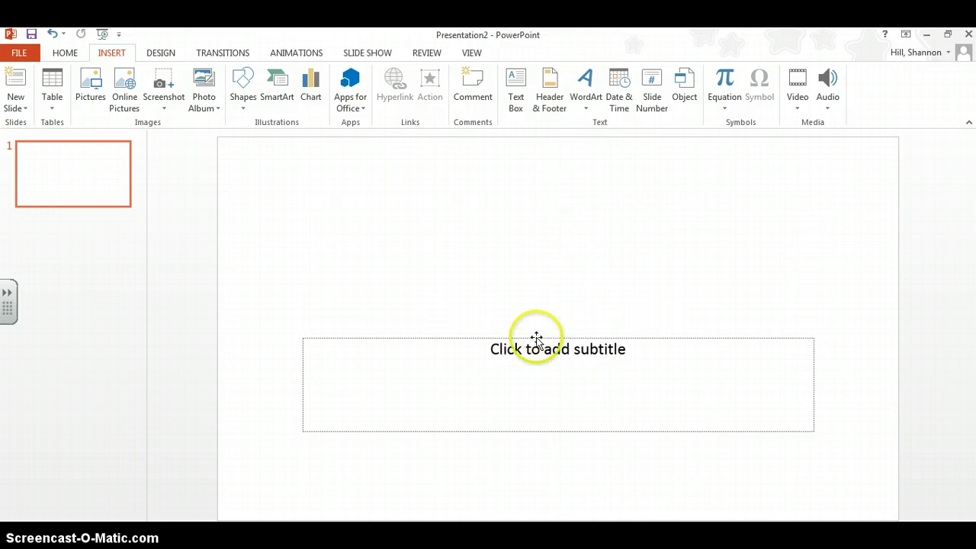
key("Delete")
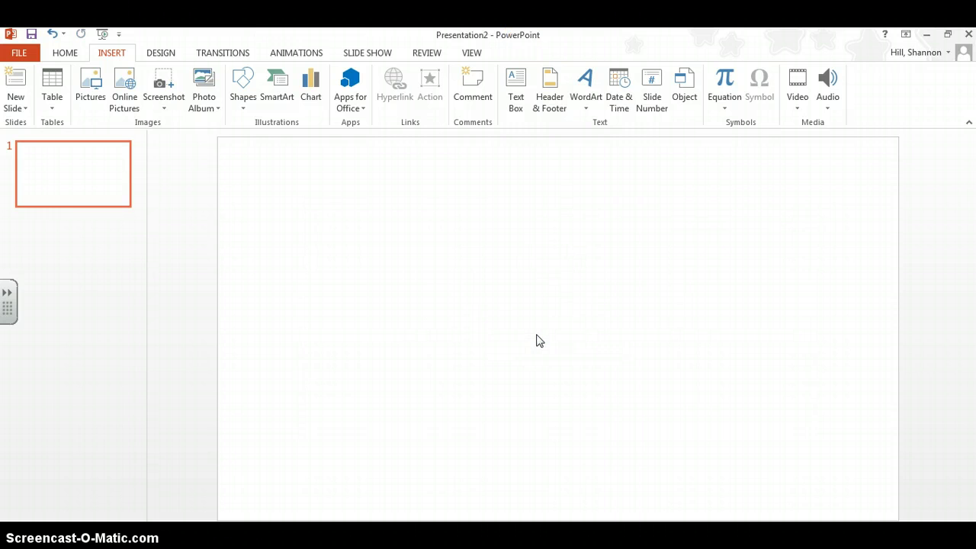
left_click(414, 244)
Draw an oval and resize it into a large circle about 5.2 inches across
left_click(255, 96)
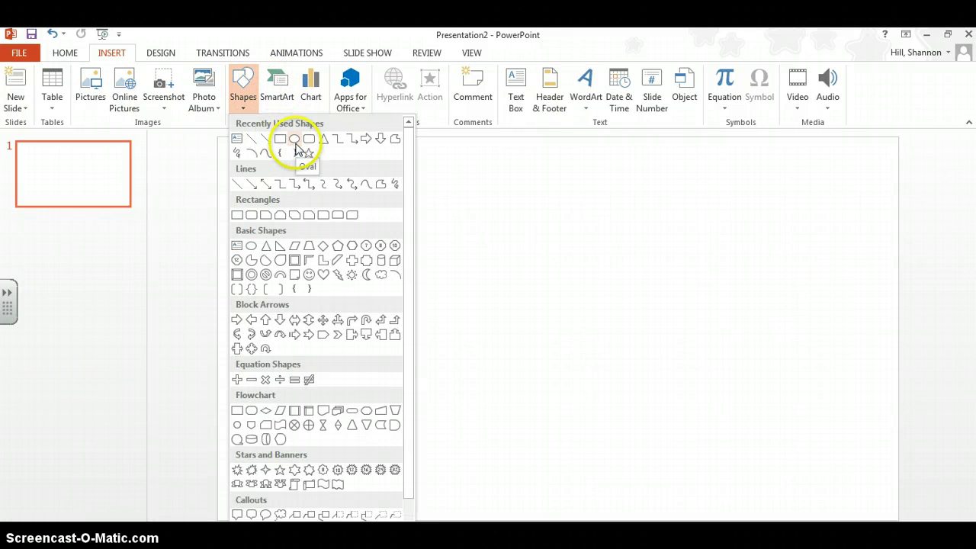
left_click(295, 140)
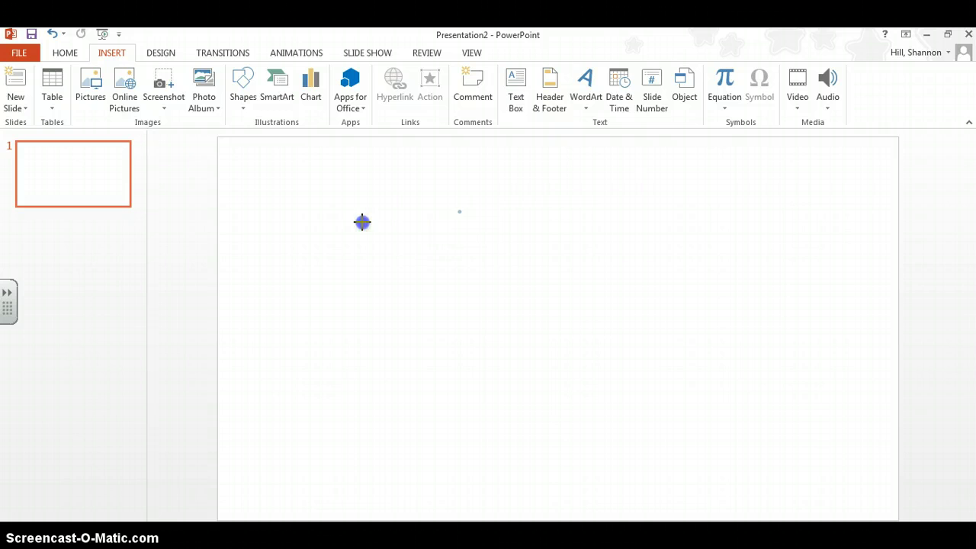
mouse_move(461, 210)
left_mouse_down()
mouse_move(346, 321)
mouse_move(305, 381)
mouse_move(243, 409)
left_mouse_up()
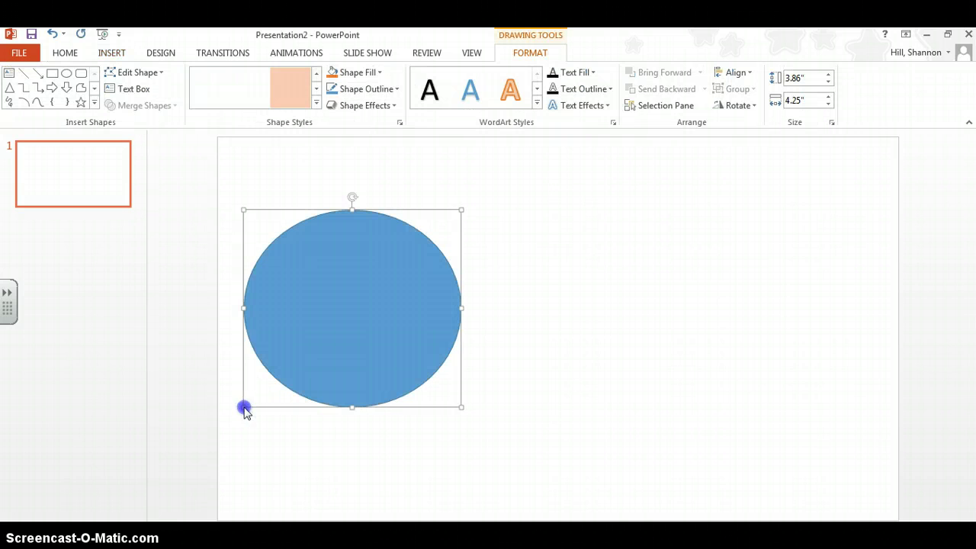
left_click_drag(373, 308, 402, 264)
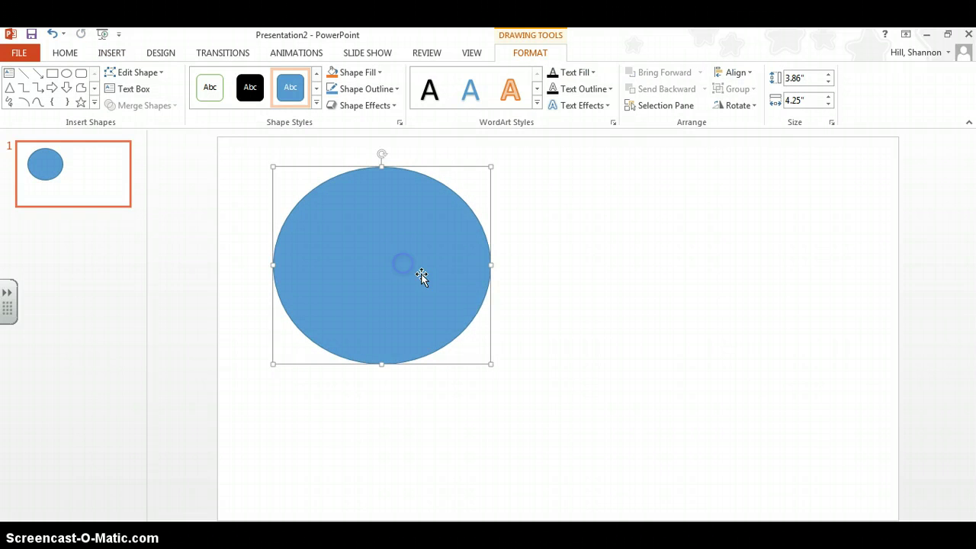
left_click_drag(490, 363, 534, 434)
left_click_drag(445, 348, 451, 327)
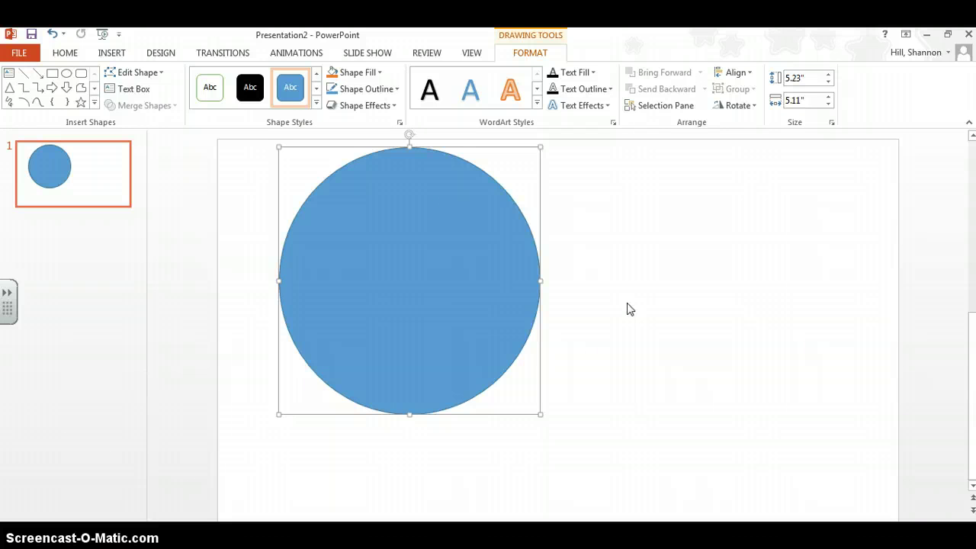
Give the circle a white fill
left_click(608, 308)
left_click(450, 289)
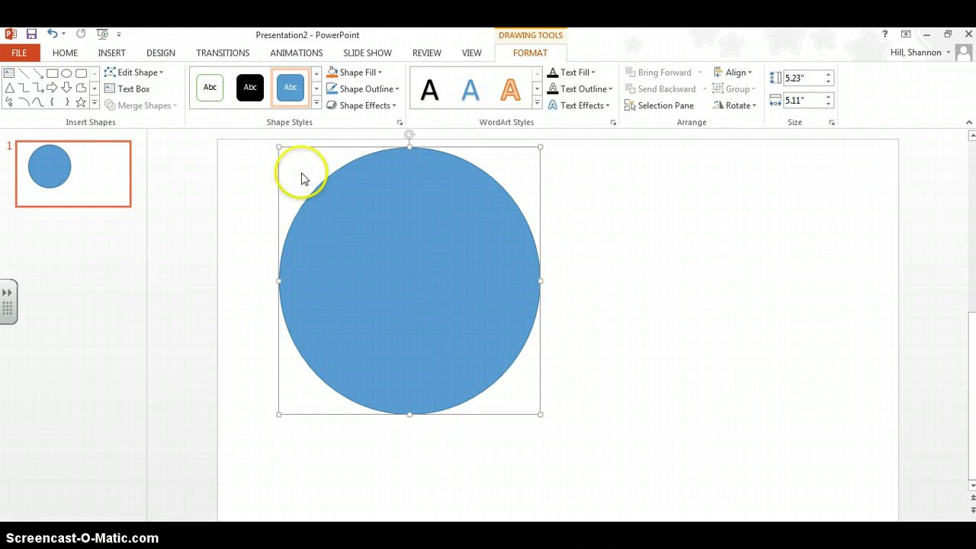
left_click(358, 73)
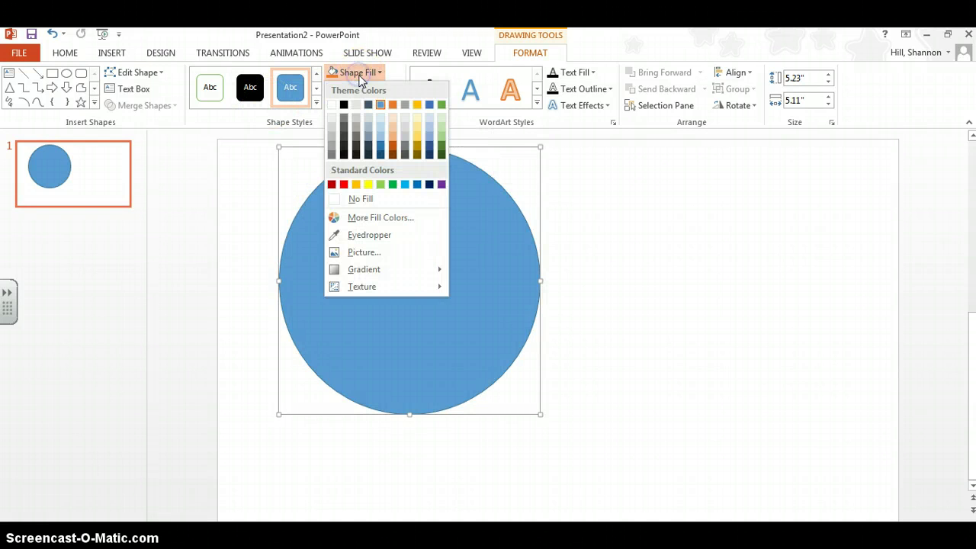
left_click(342, 101)
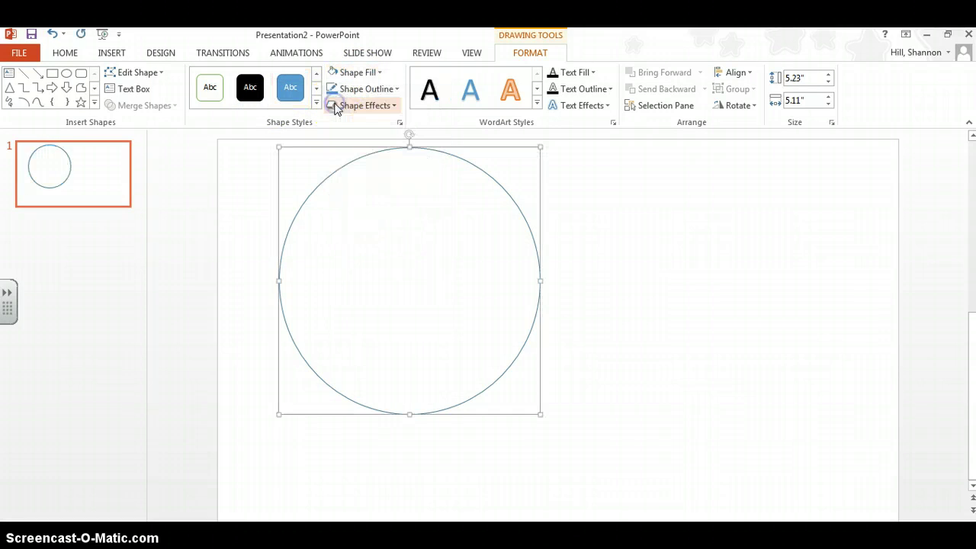
Copy the circle and paste a second one overlapping it on the right
right_click(507, 232)
left_click(522, 253)
left_click(599, 264)
right_click(598, 260)
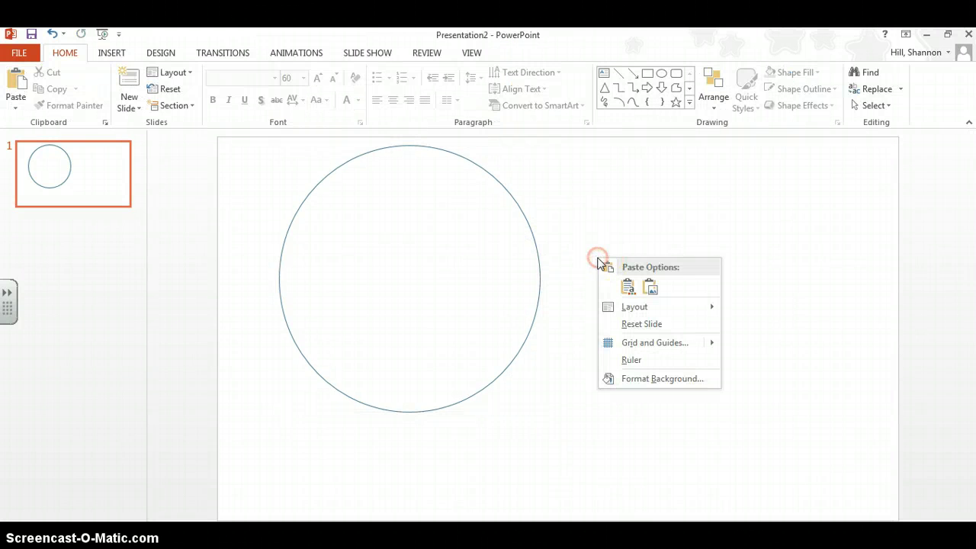
left_click(625, 286)
left_click_drag(510, 248, 701, 238)
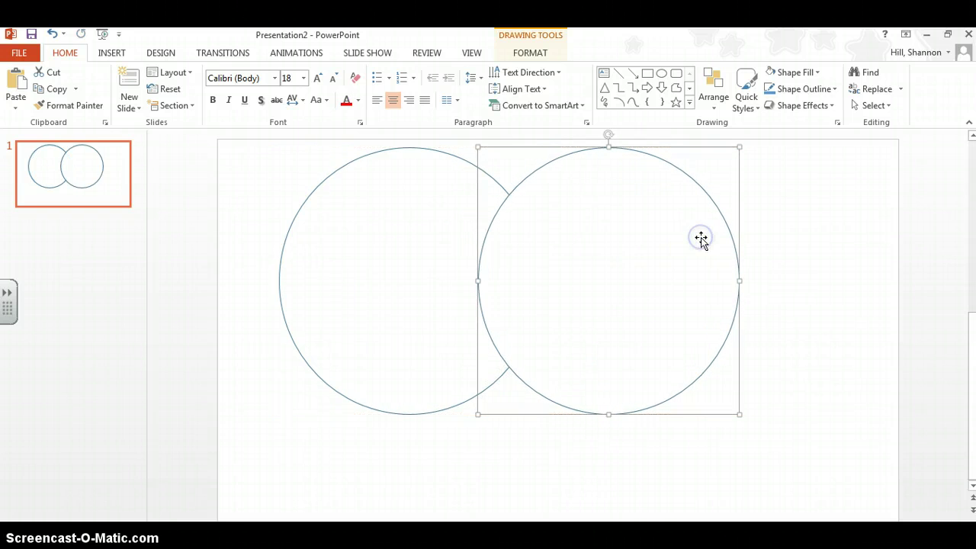
Paste a third circle and place it below the other two
left_click(340, 353)
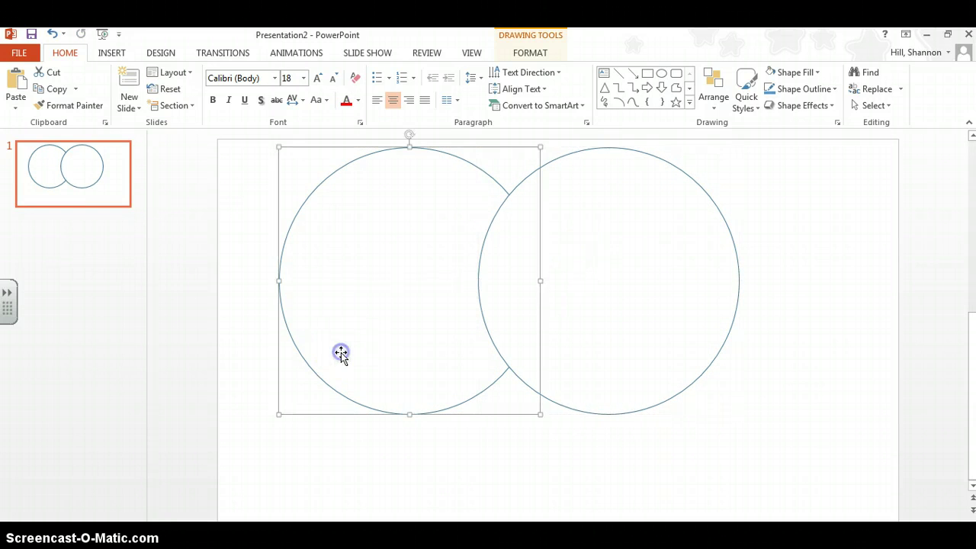
left_click(753, 344)
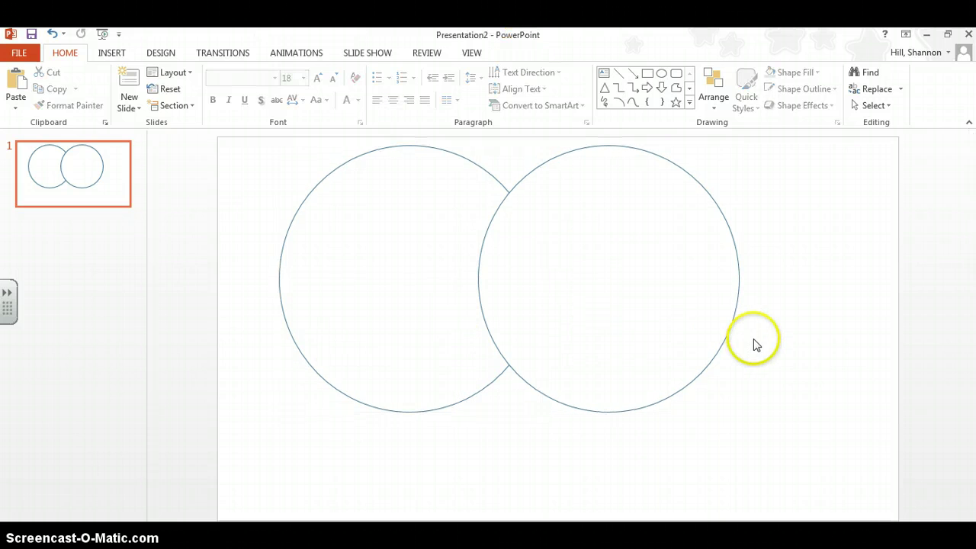
right_click(754, 344)
left_click(775, 366)
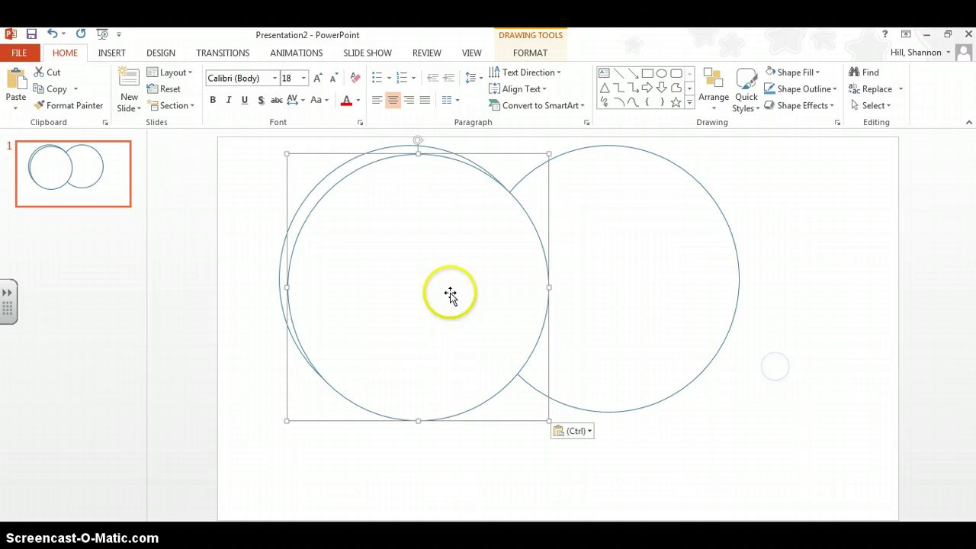
left_click_drag(451, 294, 538, 389)
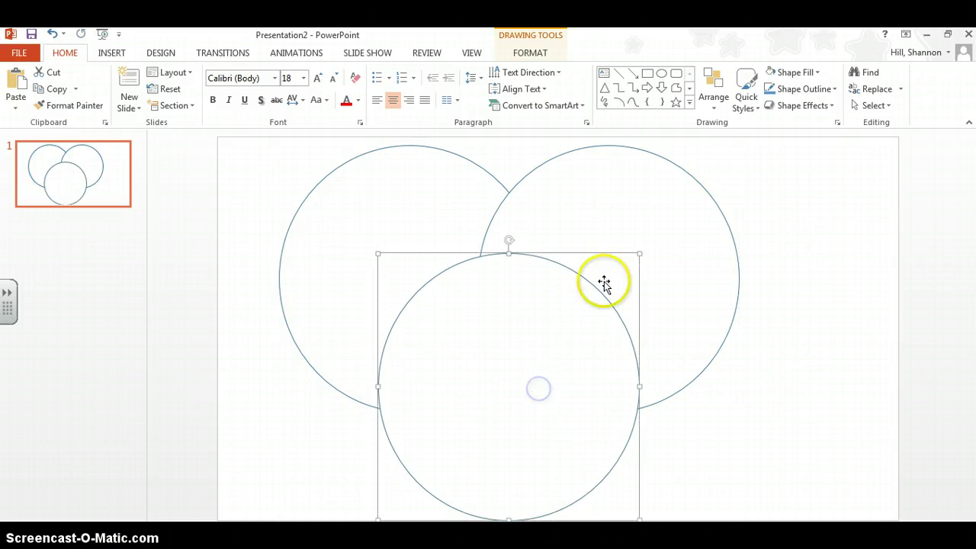
Nudge the three circles into a balanced overlapping Venn layout
left_click_drag(636, 237, 736, 251)
left_click_drag(516, 230, 519, 253)
left_click_drag(546, 305, 588, 307)
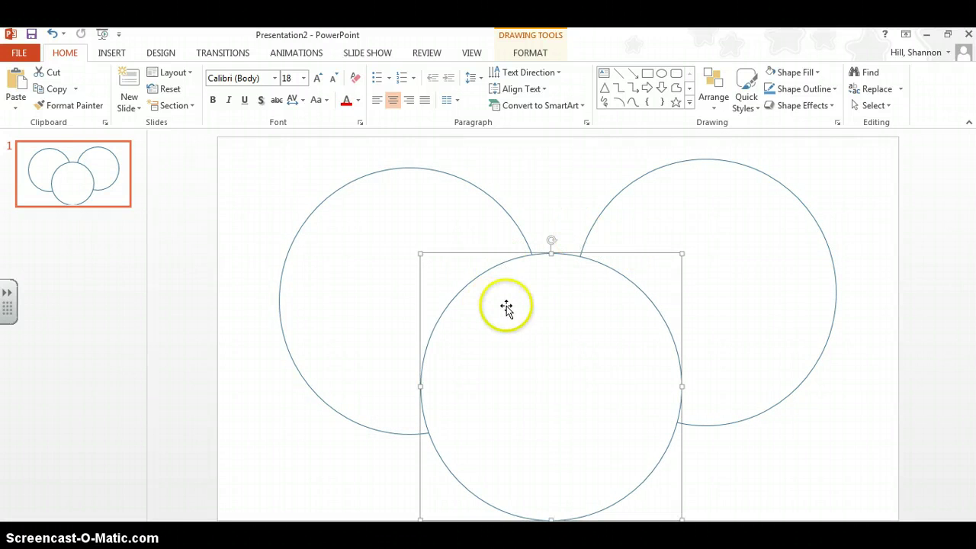
left_click(672, 210)
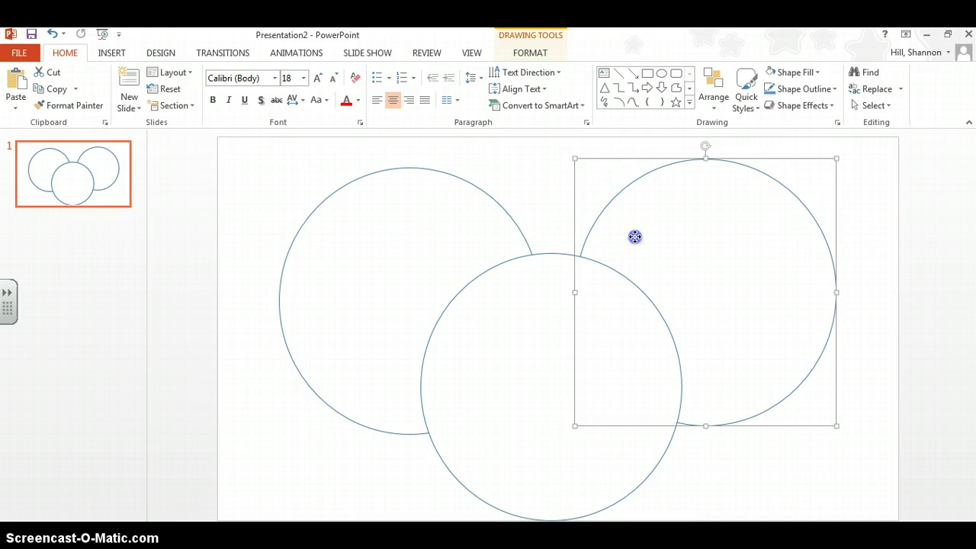
left_click_drag(634, 236, 589, 247)
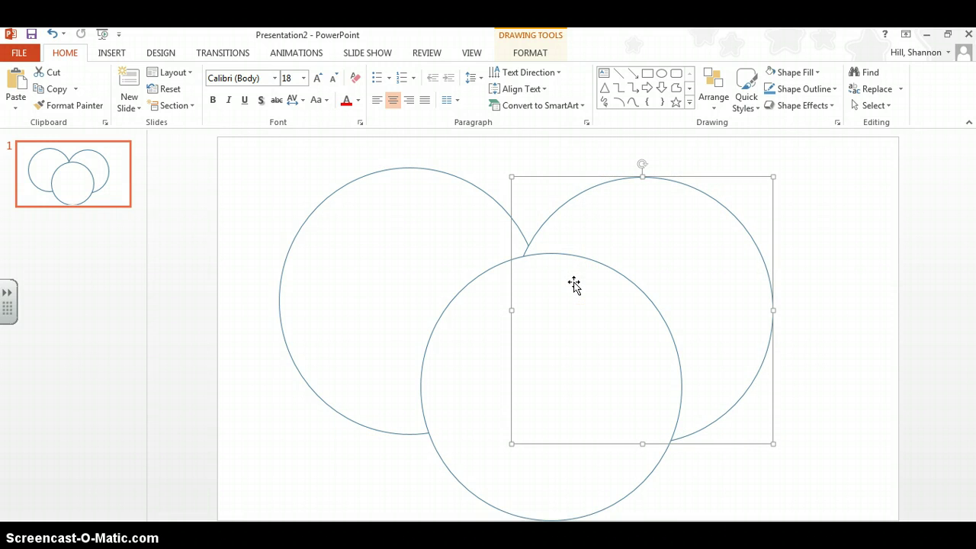
left_click(430, 298)
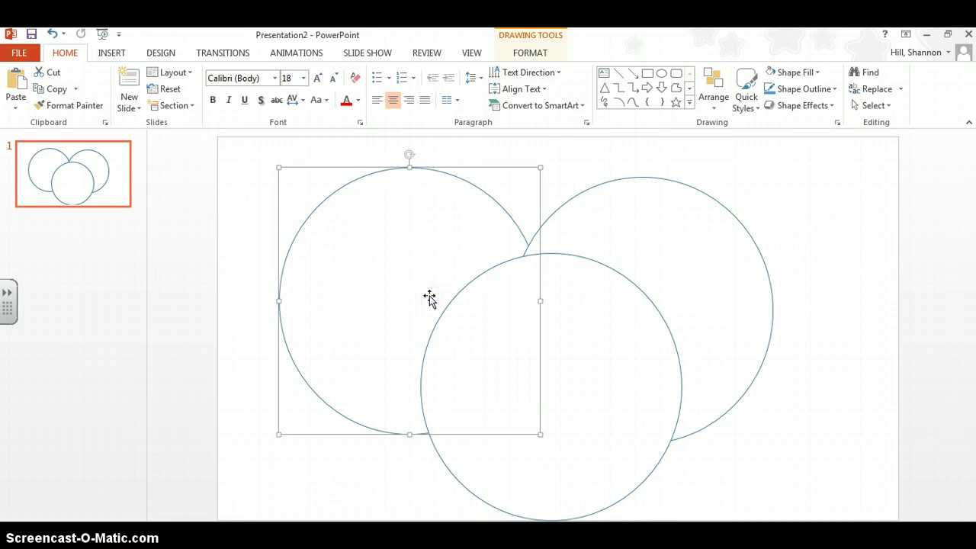
left_click(477, 240)
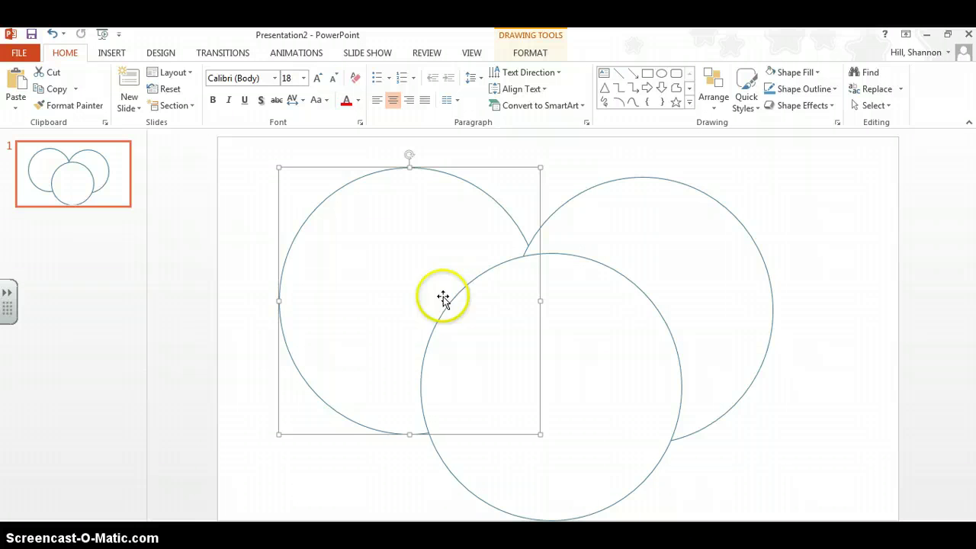
Set No Fill on the left, right and bottom circles
left_click(422, 239)
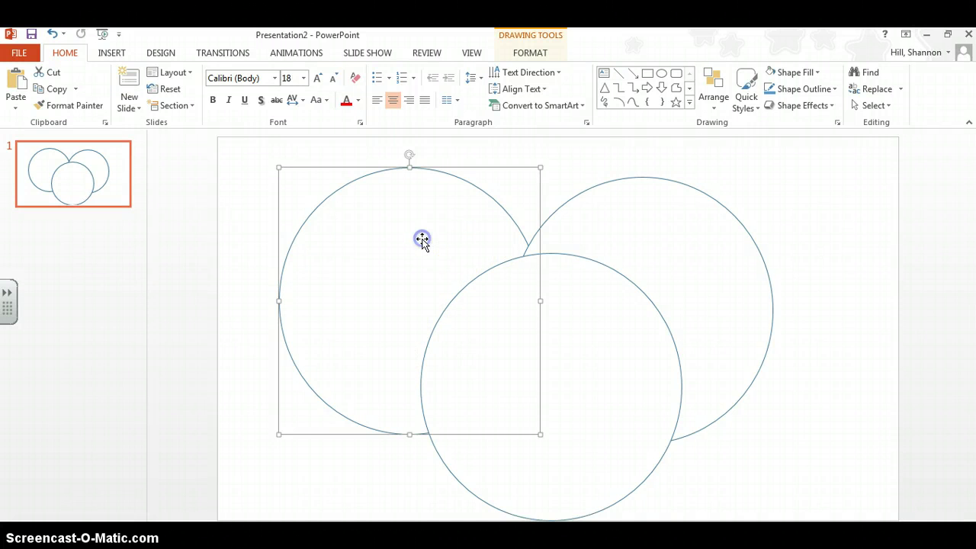
double_click(397, 241)
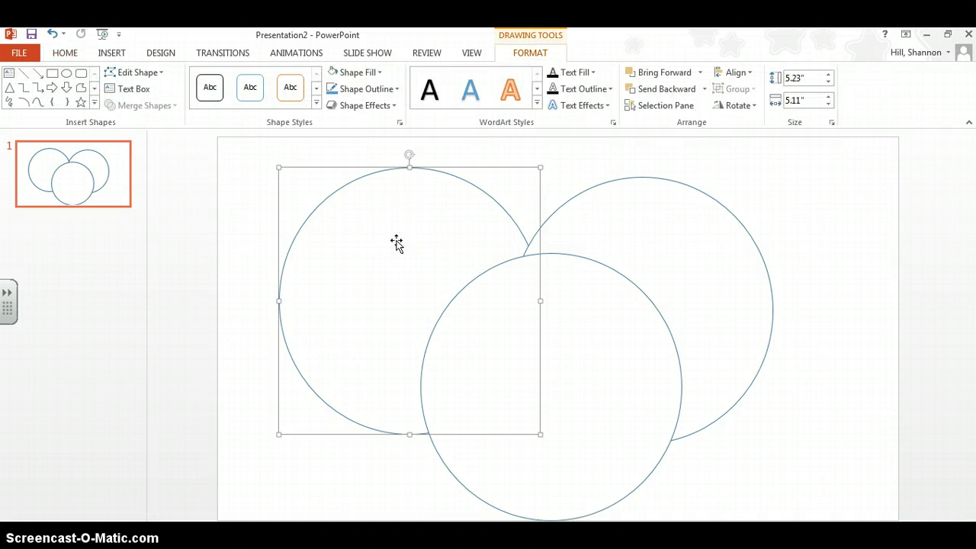
left_click(380, 74)
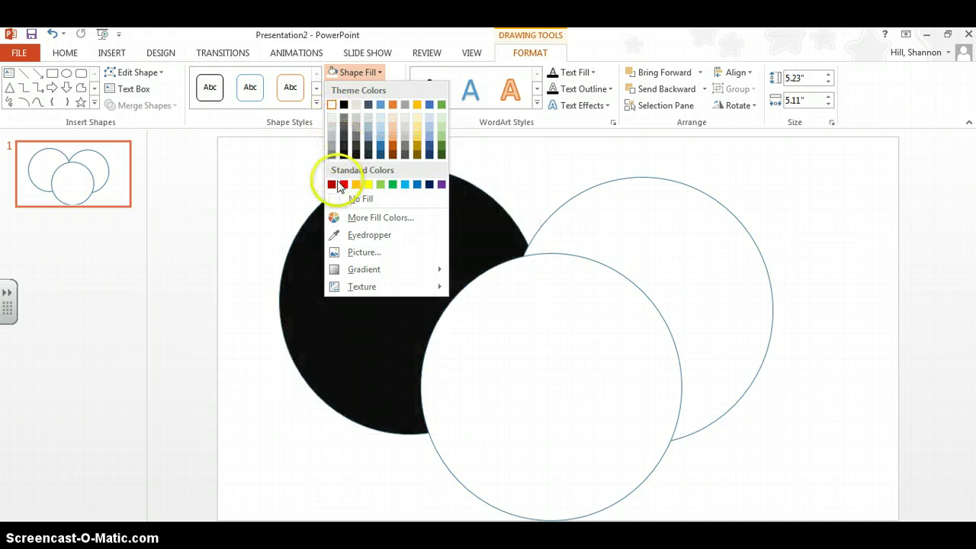
left_click(336, 203)
left_click(336, 200)
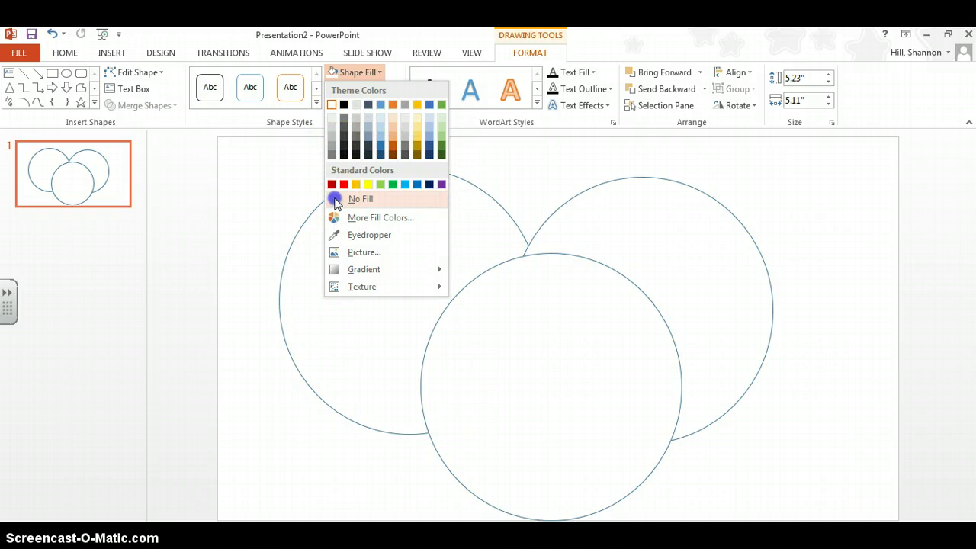
left_click(617, 263)
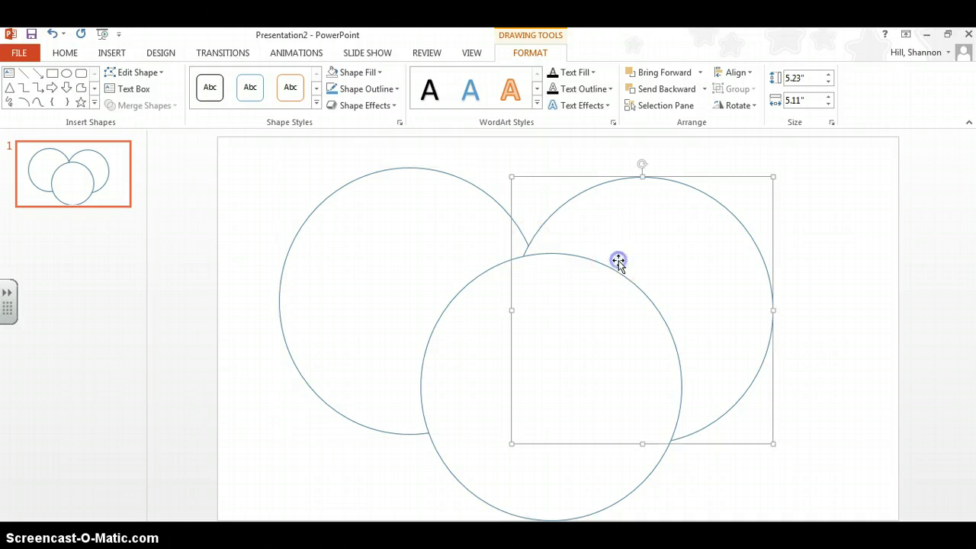
left_click(374, 76)
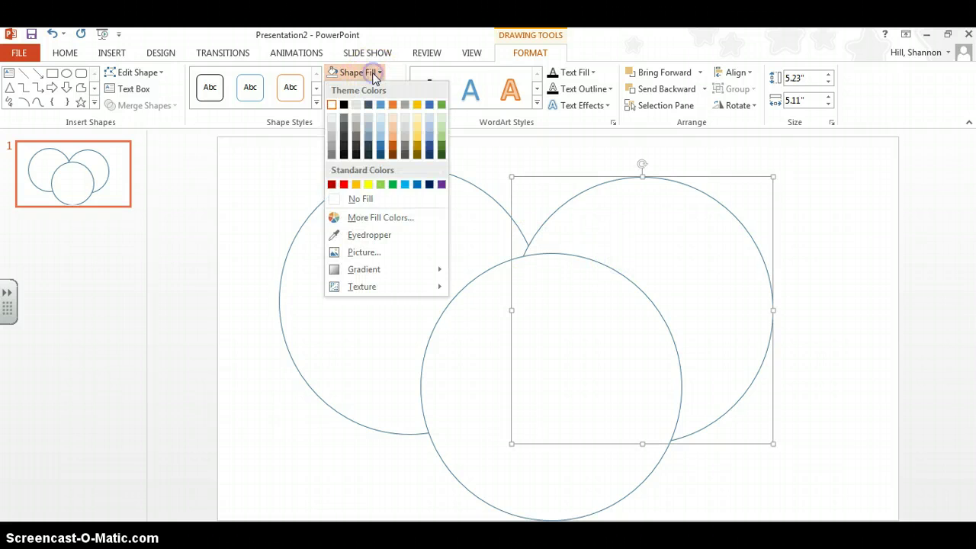
left_click(335, 199)
left_click(499, 326)
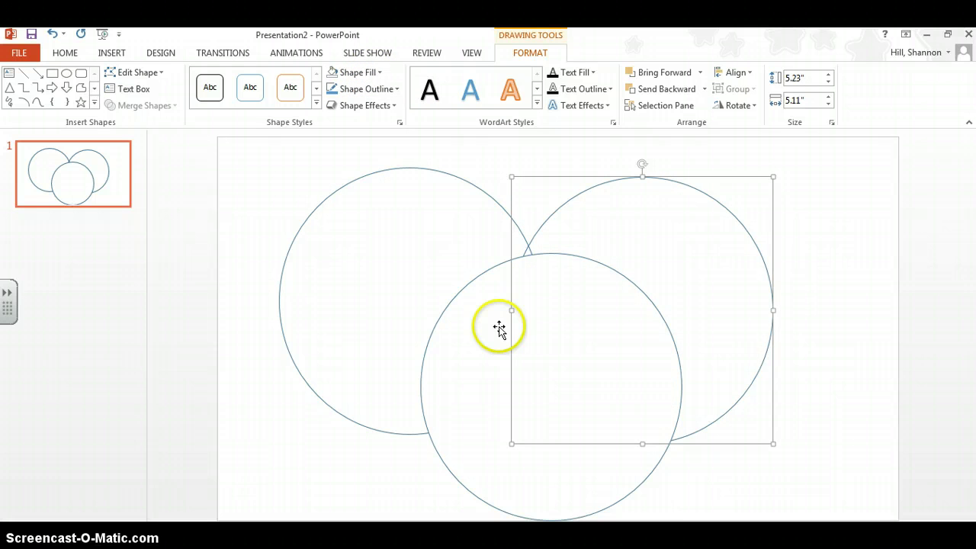
left_click(373, 72)
left_click(336, 199)
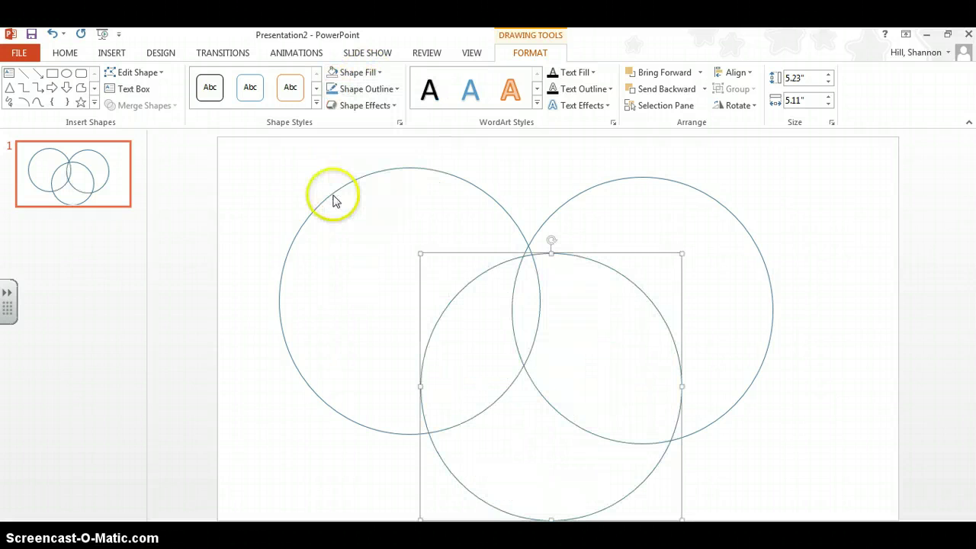
left_click(790, 335)
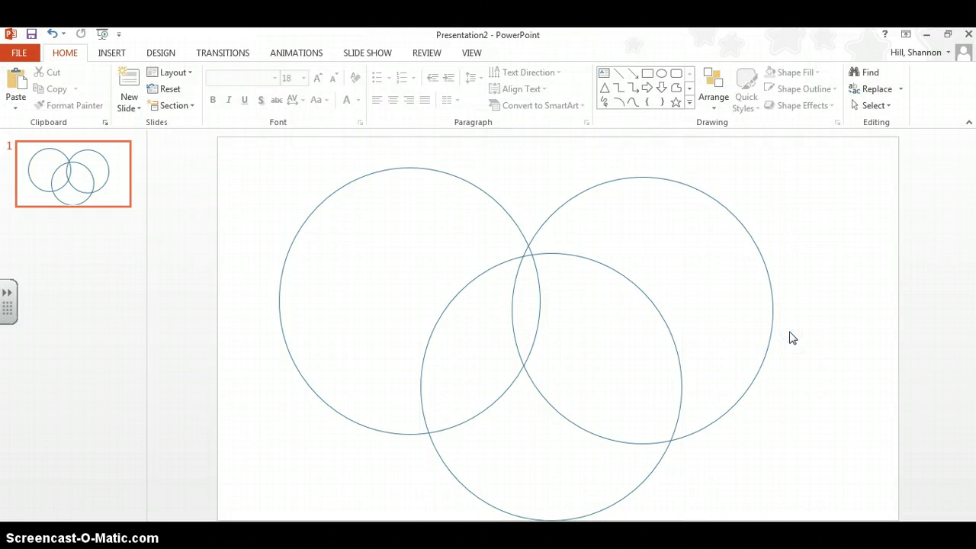
Move the right circle up and left, and the bottom circle slightly left
left_click(747, 282)
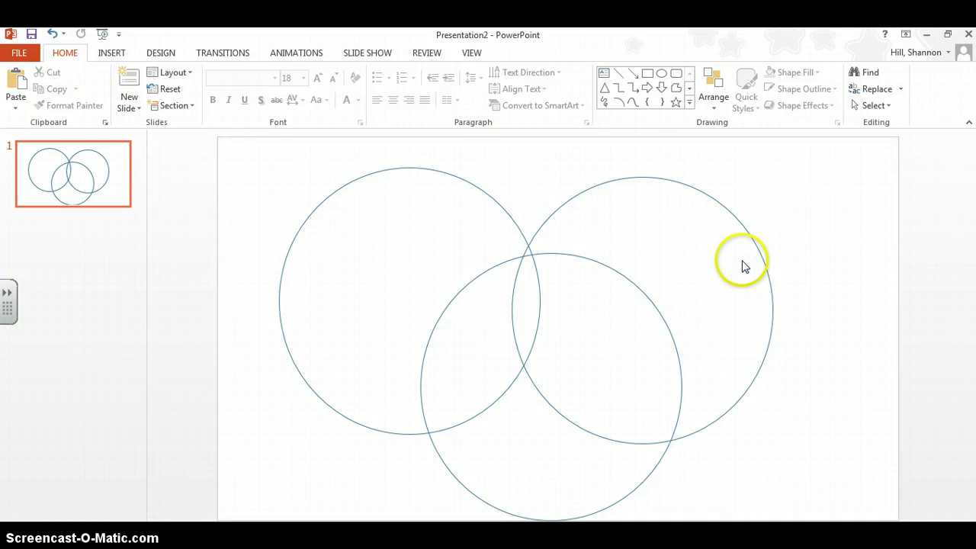
mouse_move(741, 224)
left_mouse_down()
mouse_move(752, 206)
mouse_move(702, 204)
left_mouse_up()
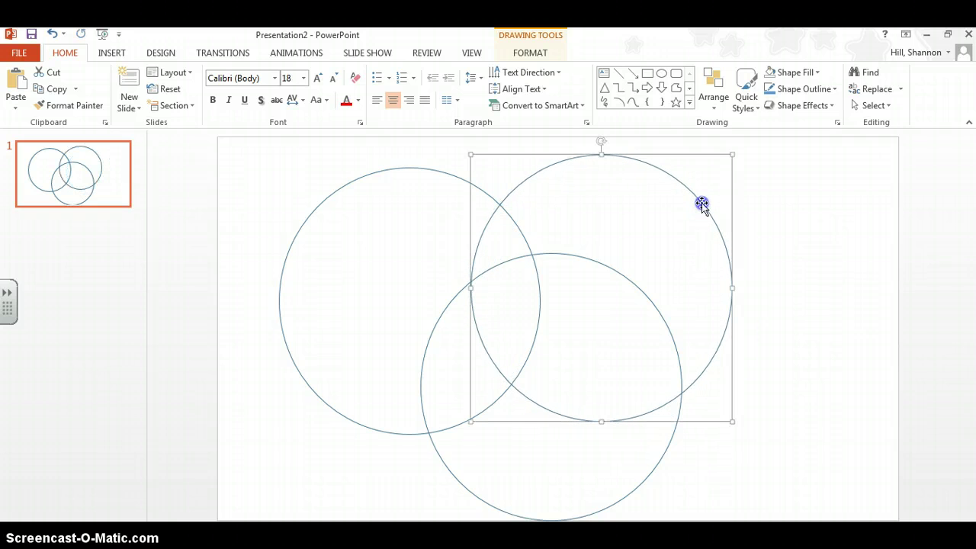
left_click(844, 231)
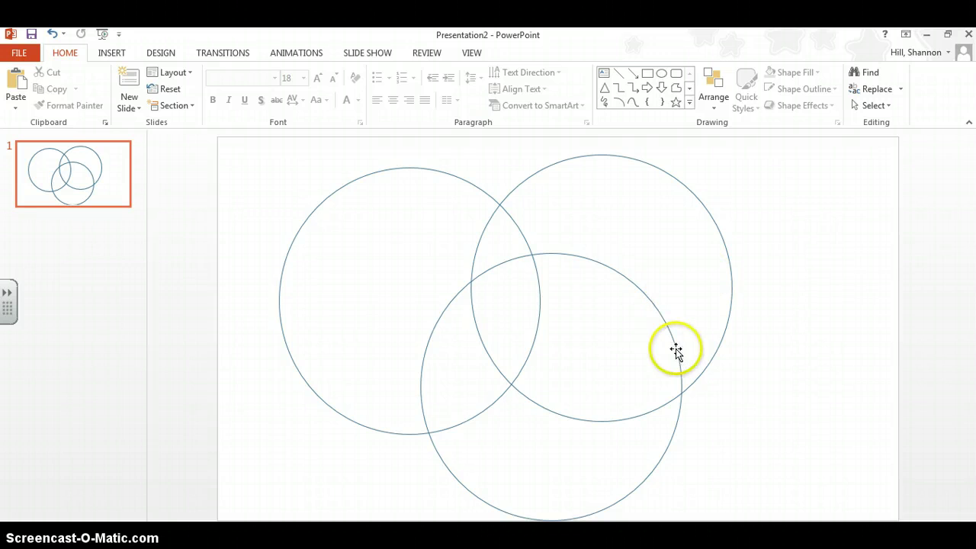
mouse_move(677, 415)
left_mouse_down()
mouse_move(656, 429)
mouse_move(628, 416)
left_mouse_up()
left_click(813, 349)
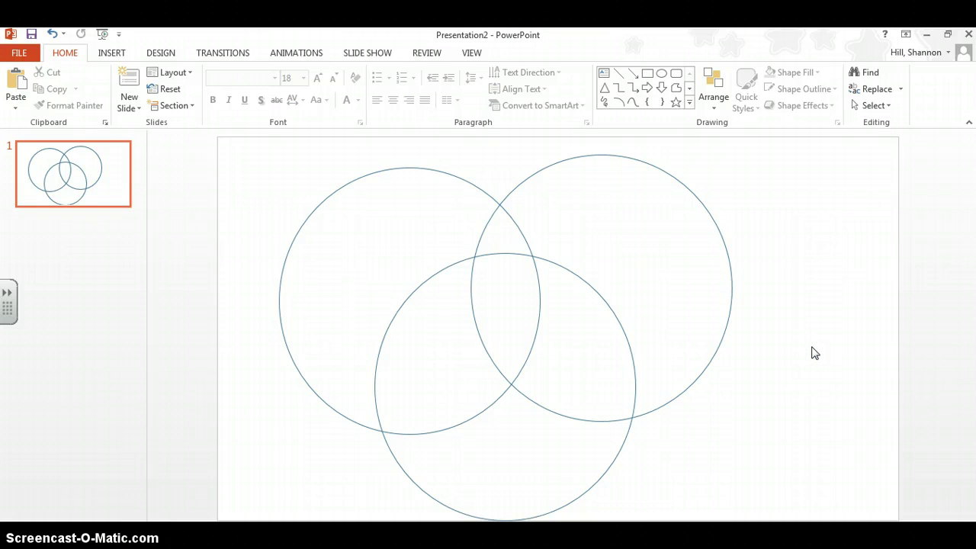
Add a 'Cinderella' text box at the lower right beside the bottom circle
left_click(513, 435)
left_click(523, 448)
left_click(111, 52)
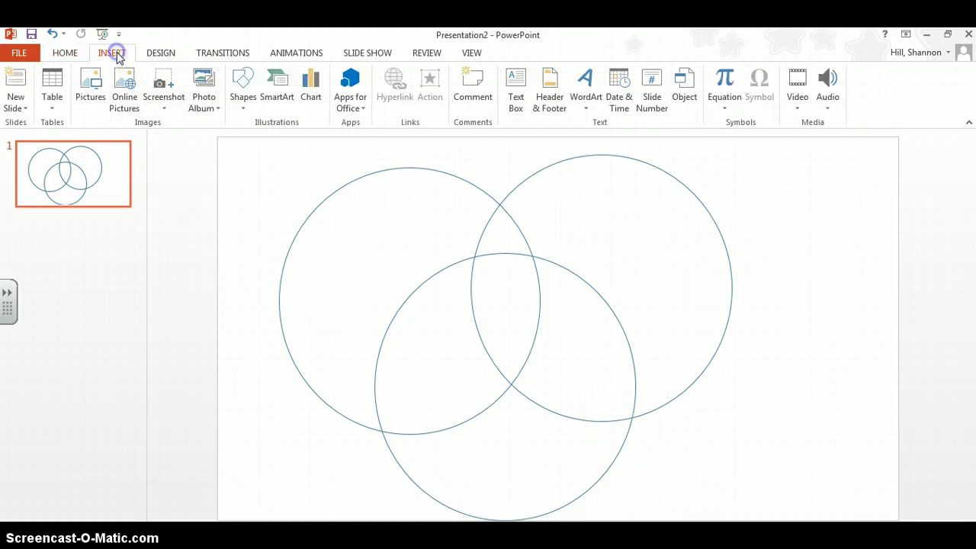
left_click(514, 88)
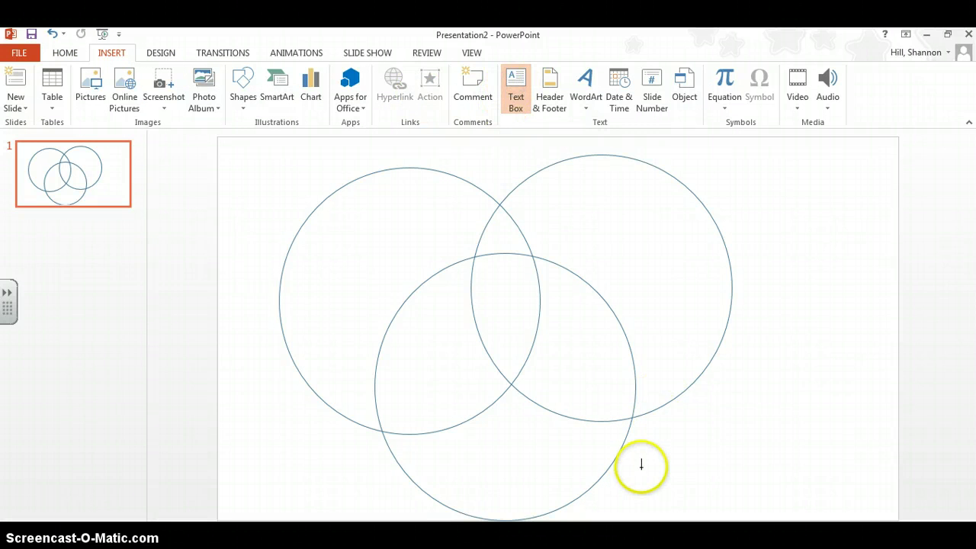
left_click_drag(641, 468, 769, 492)
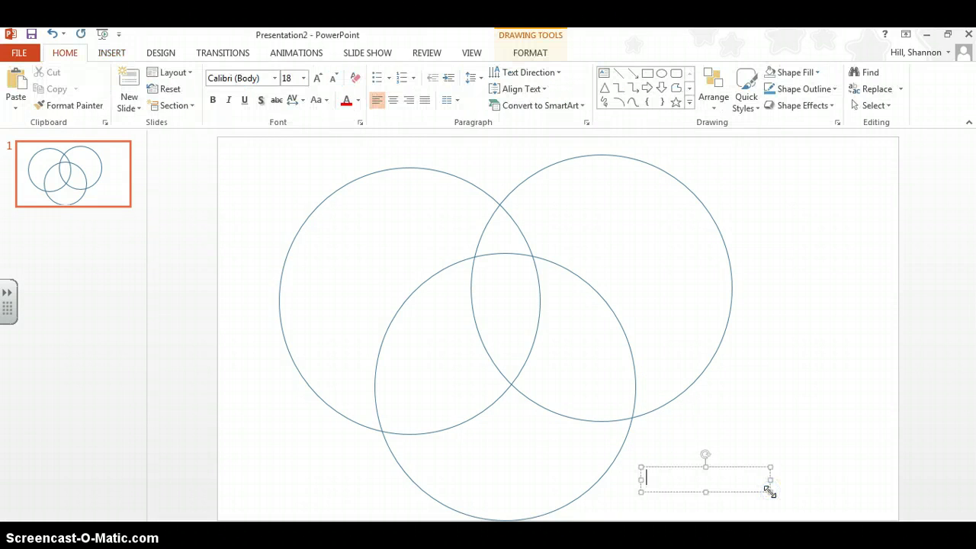
type("Cinderella")
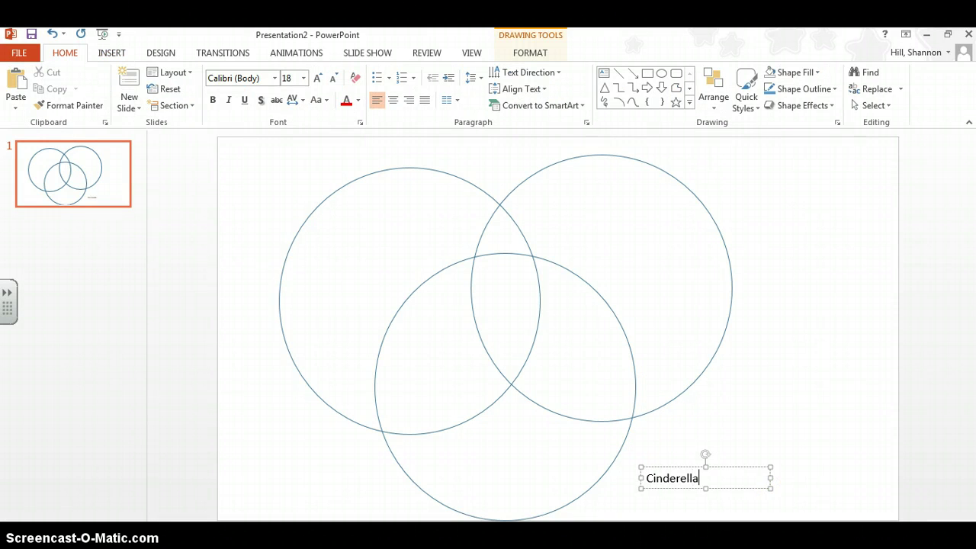
left_click(606, 466)
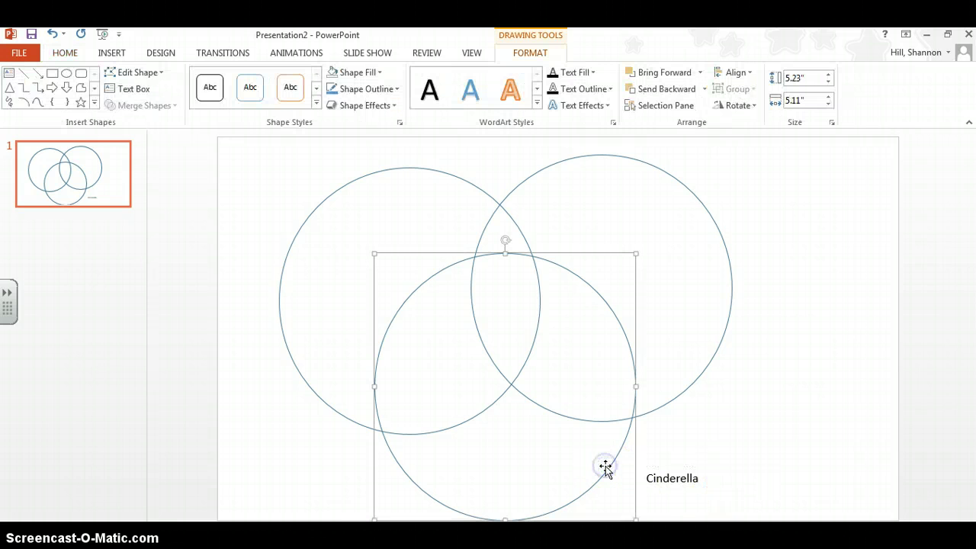
left_click(736, 203)
left_click(112, 52)
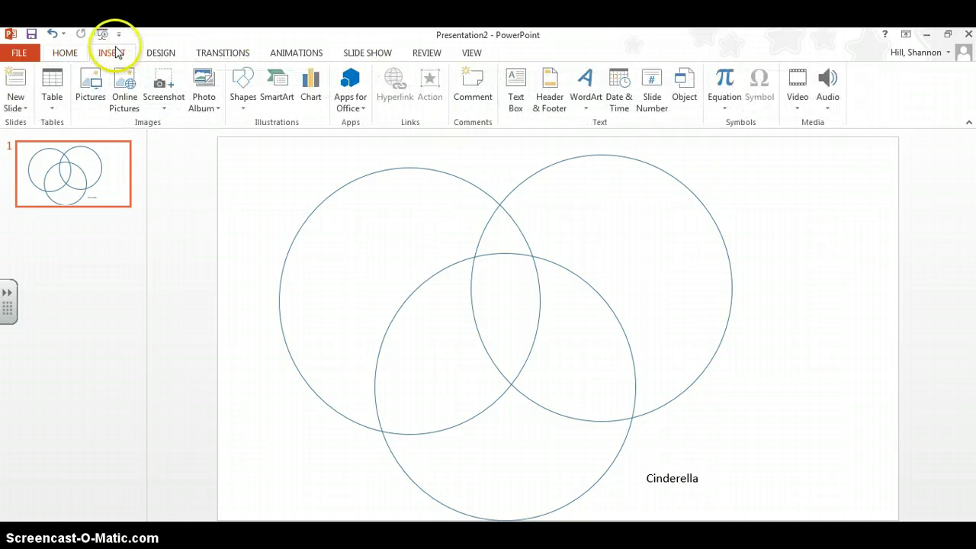
Add a one-line 'Little Red Riding Hood' label at the top right beside the right circle
left_click(512, 88)
left_click_drag(706, 174, 807, 192)
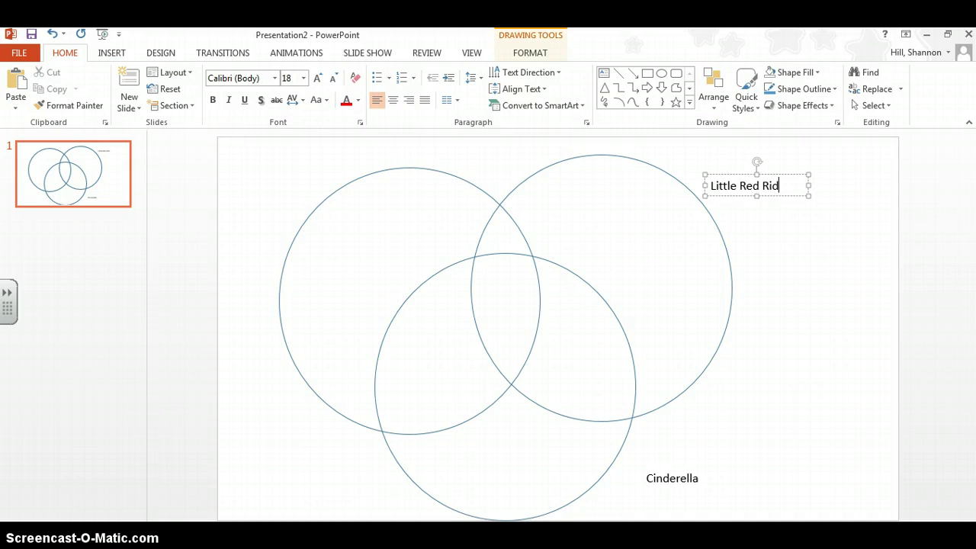
type("Little Red Riding Hood")
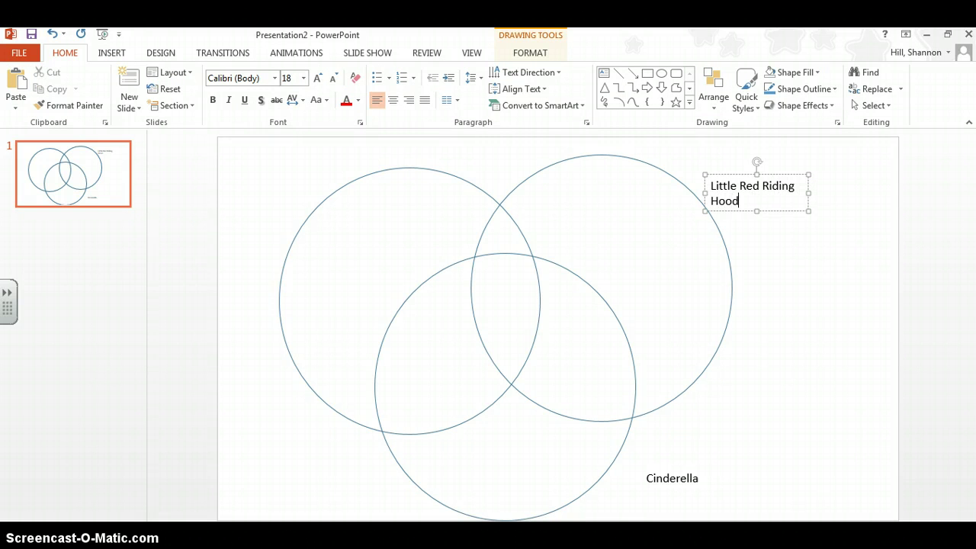
left_click(808, 194)
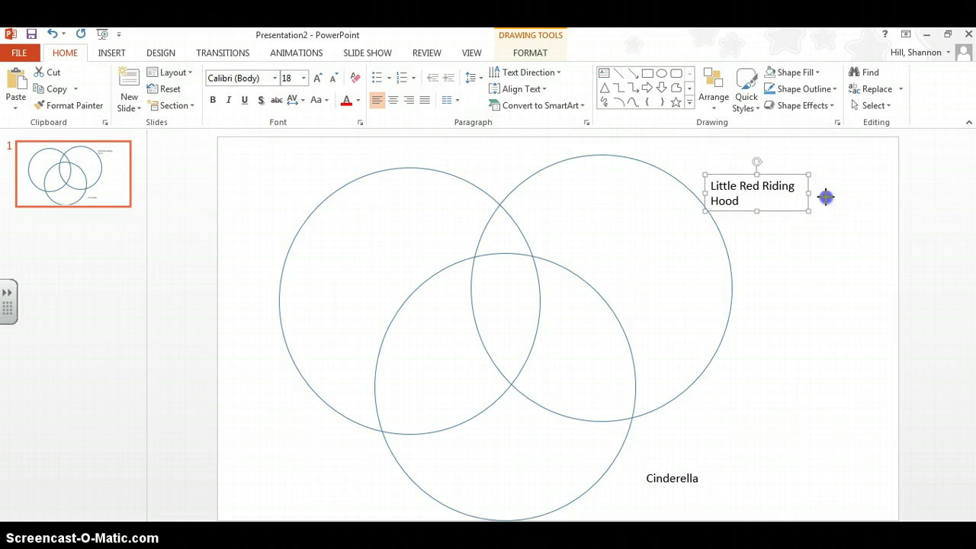
left_click_drag(825, 197, 834, 192)
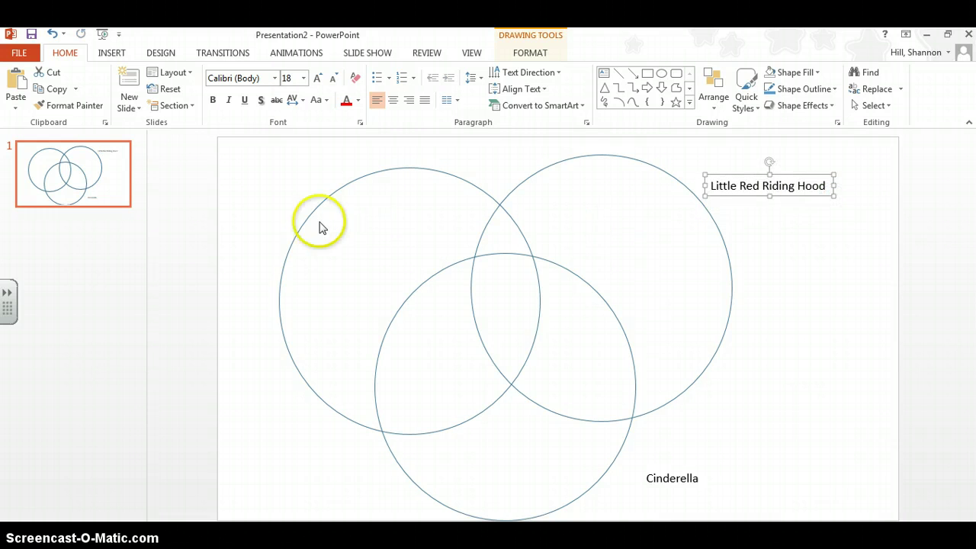
left_click(114, 52)
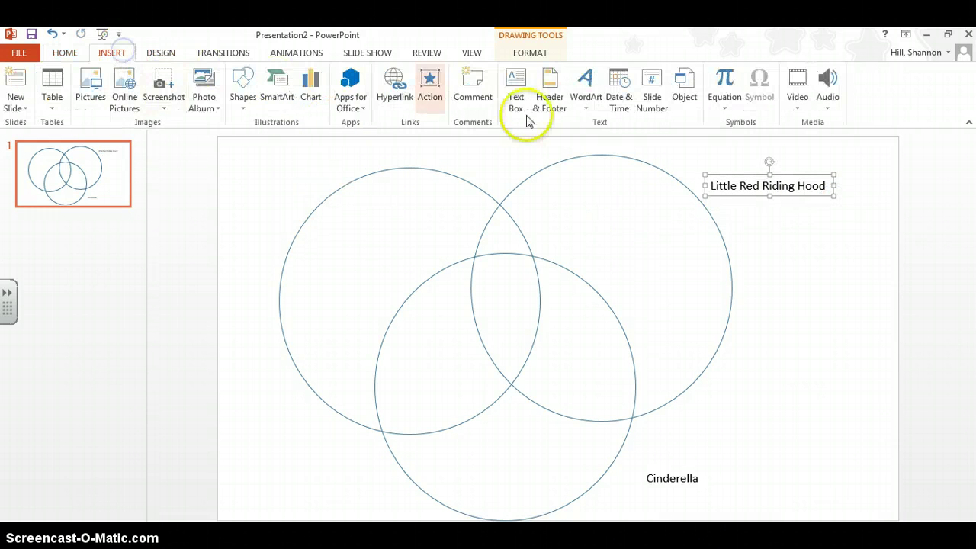
left_click(516, 95)
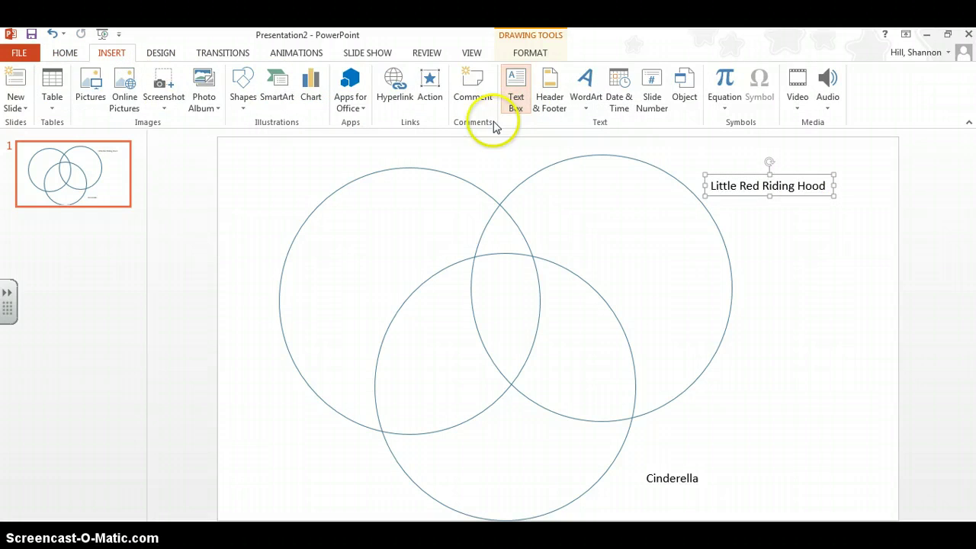
Add a 'Three Little Pigs' label at the top left beside the left circle
left_click(236, 181)
left_click_drag(310, 204, 310, 206)
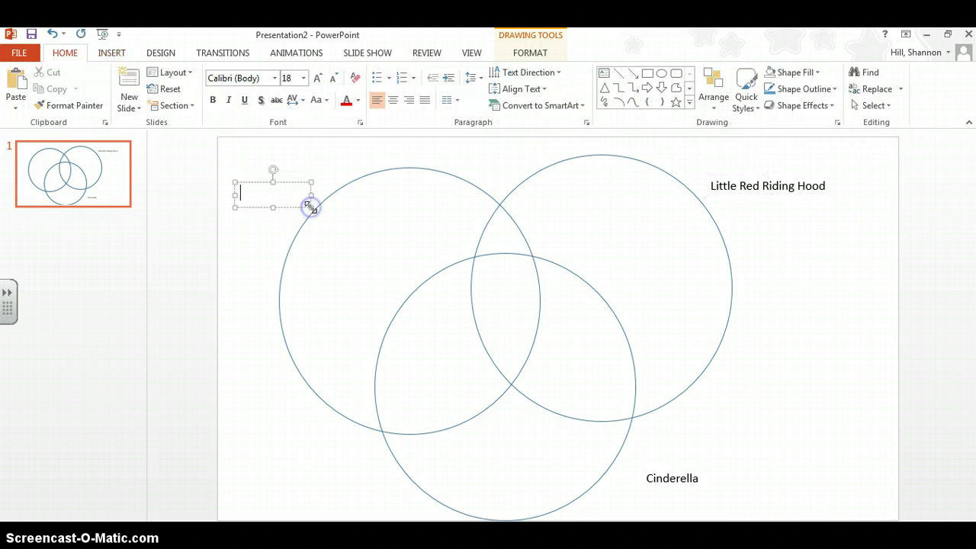
type("Three Little")
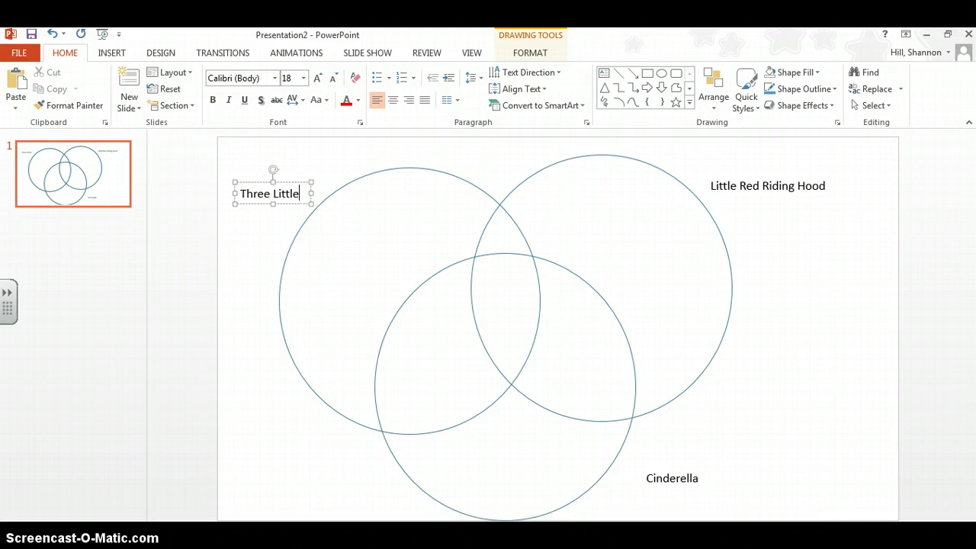
type(" Pigs")
left_click(312, 206)
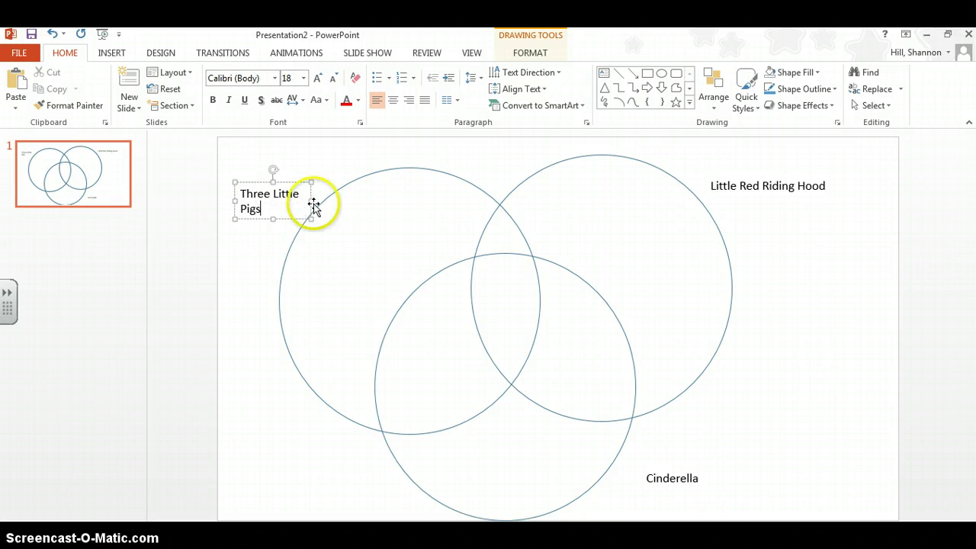
left_click(259, 265)
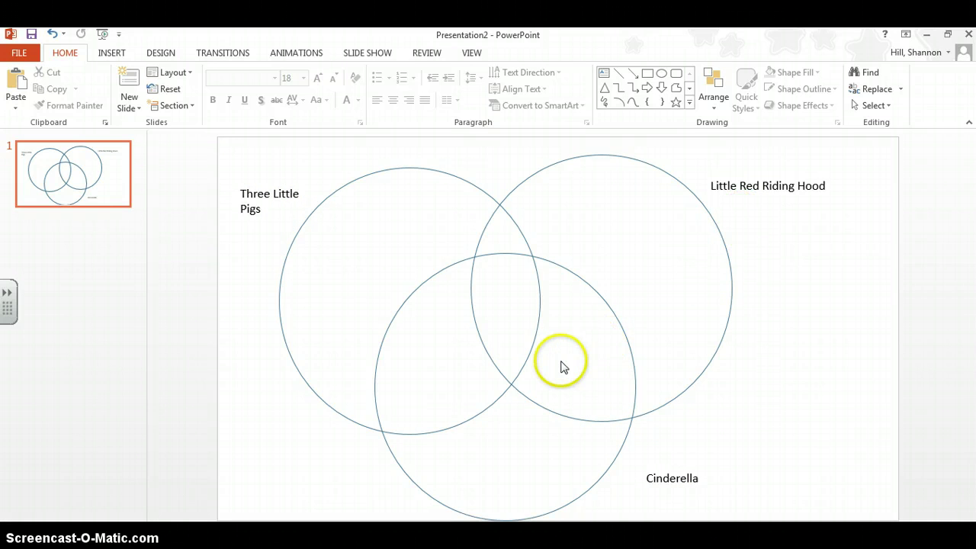
Place a one-line 'Girl as main character' text box in the right and bottom circles' overlap
left_click(115, 54)
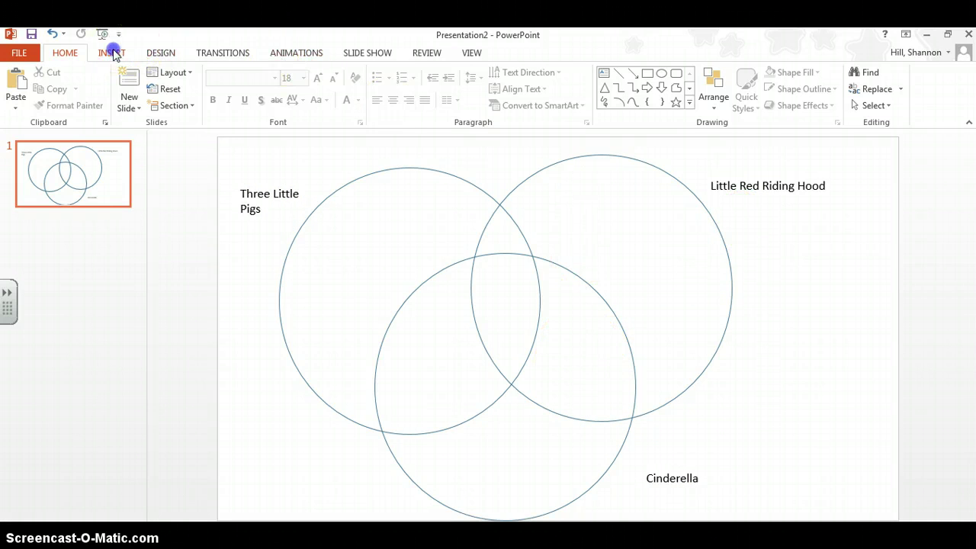
left_click(516, 99)
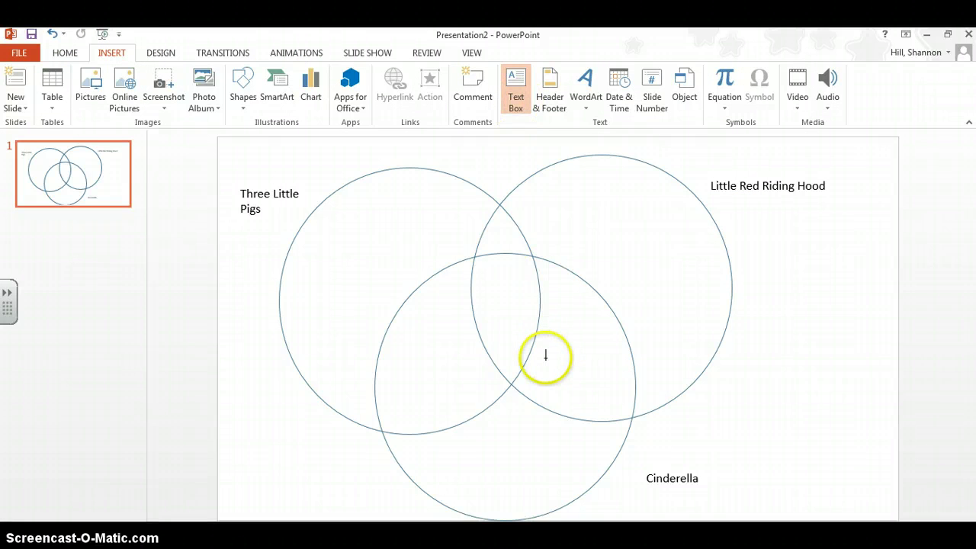
left_click(552, 333)
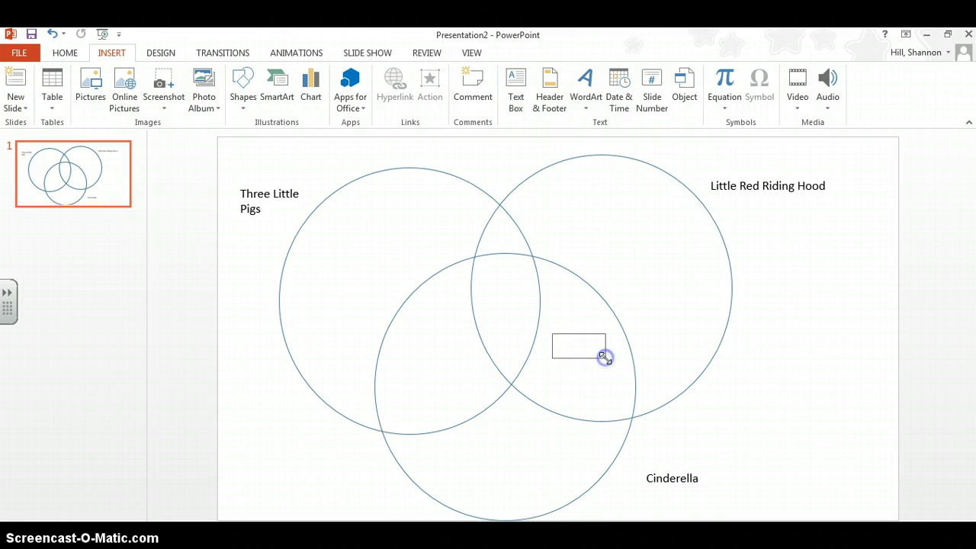
left_click_drag(604, 357, 605, 358)
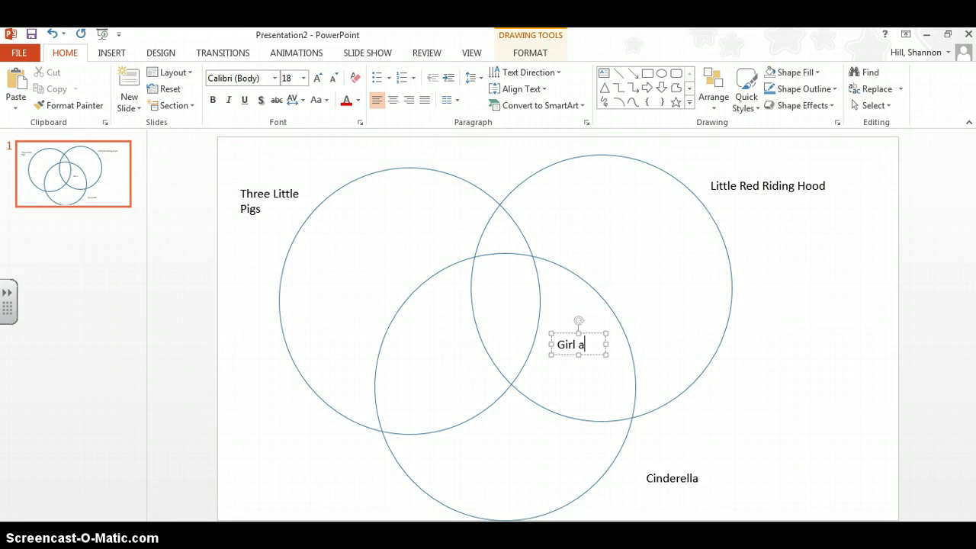
type("s main char")
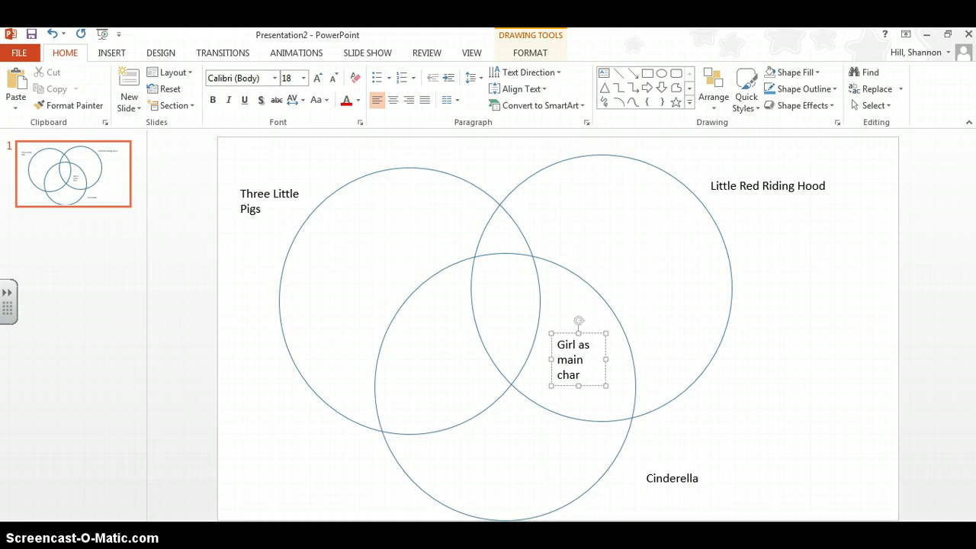
type("acter")
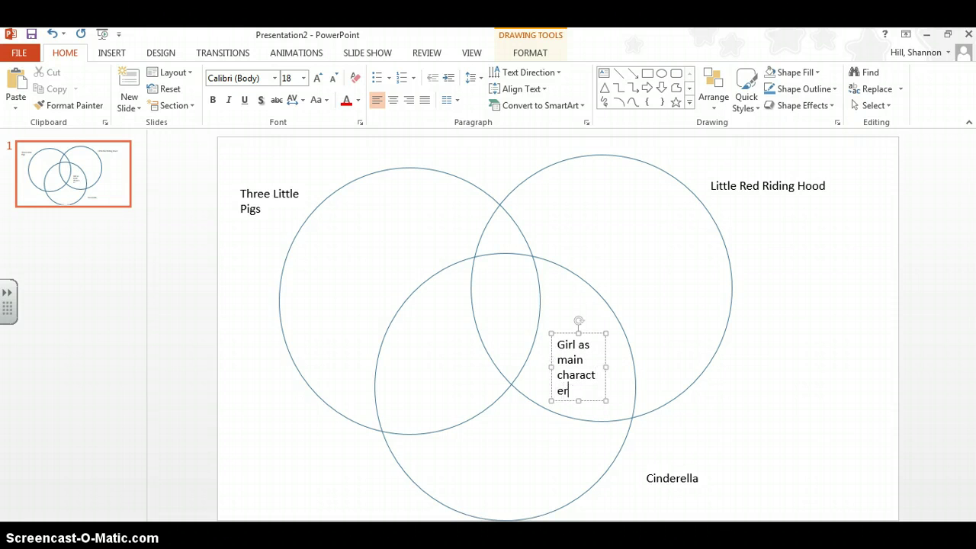
left_click_drag(608, 369, 621, 373)
left_click(767, 356)
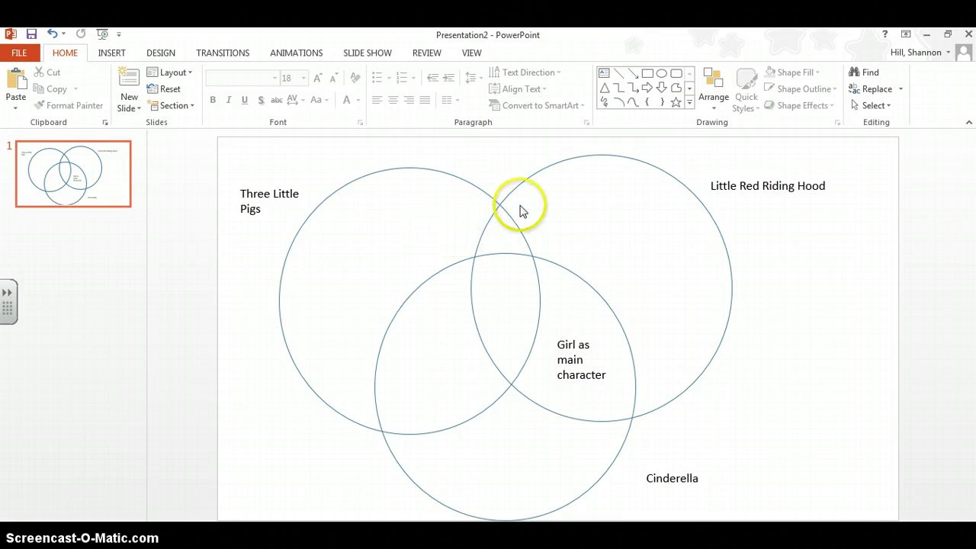
Select the upper-right Little Red Riding Hood circle by clicking its edge
left_click_drag(400, 221, 466, 226)
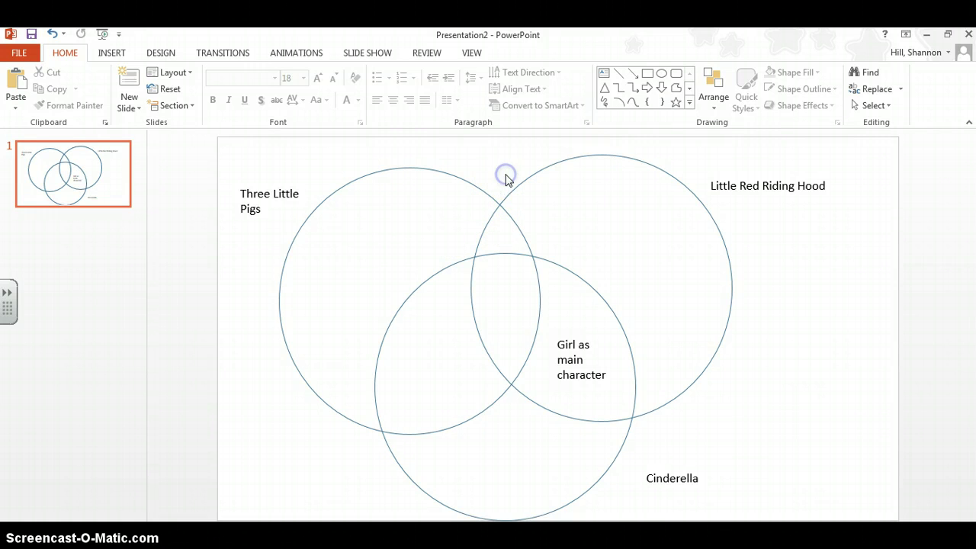
left_click(497, 226)
left_click(588, 181)
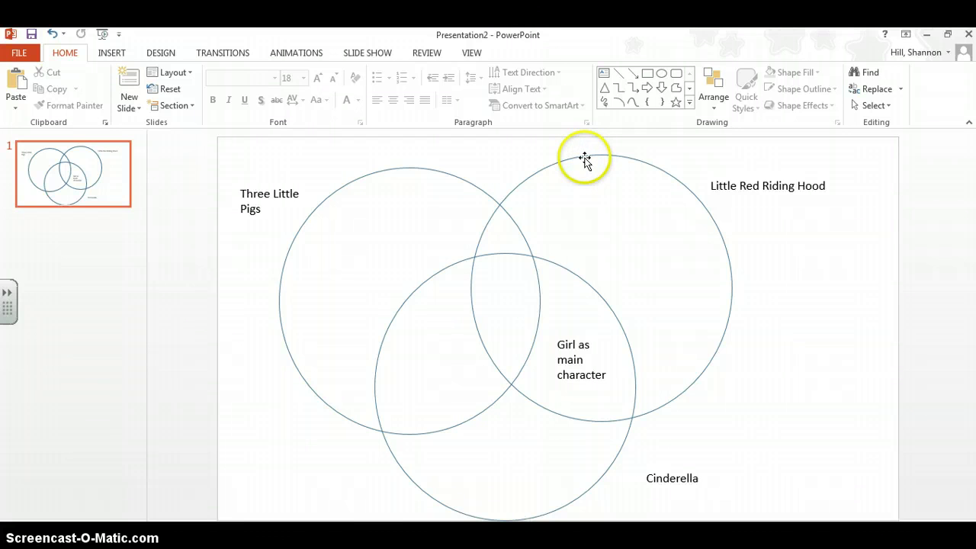
left_click(584, 158)
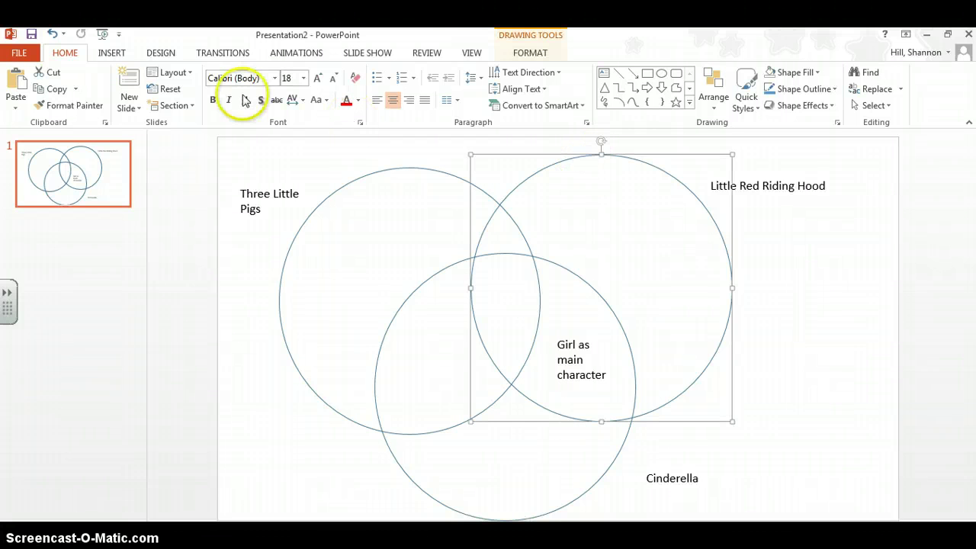
Give the Little Red Riding Hood circle a red shape outline
double_click(660, 174)
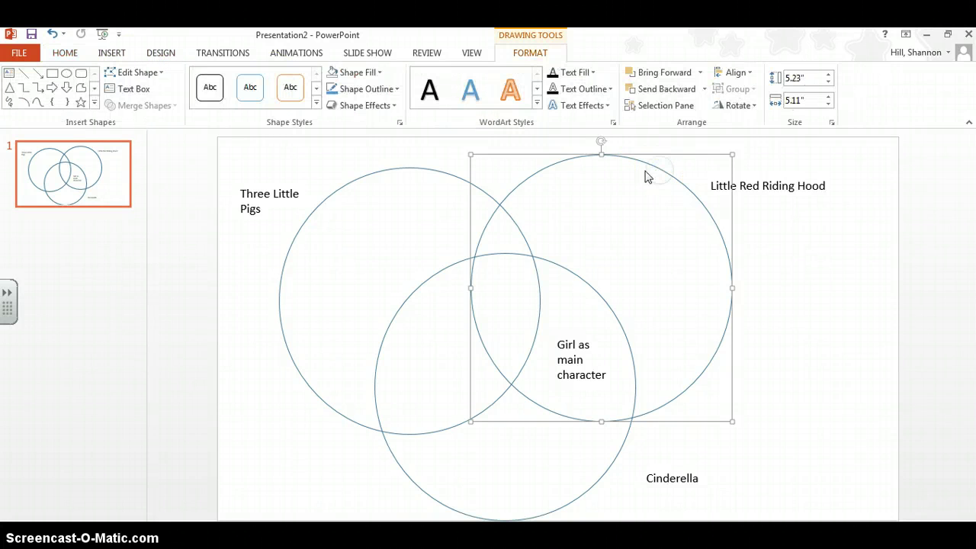
left_click(380, 72)
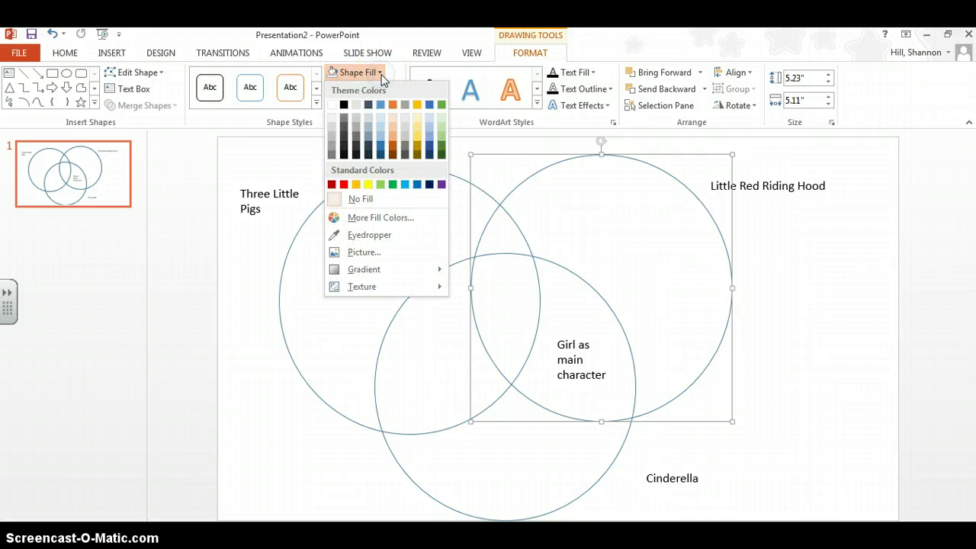
left_click(374, 72)
left_click(372, 88)
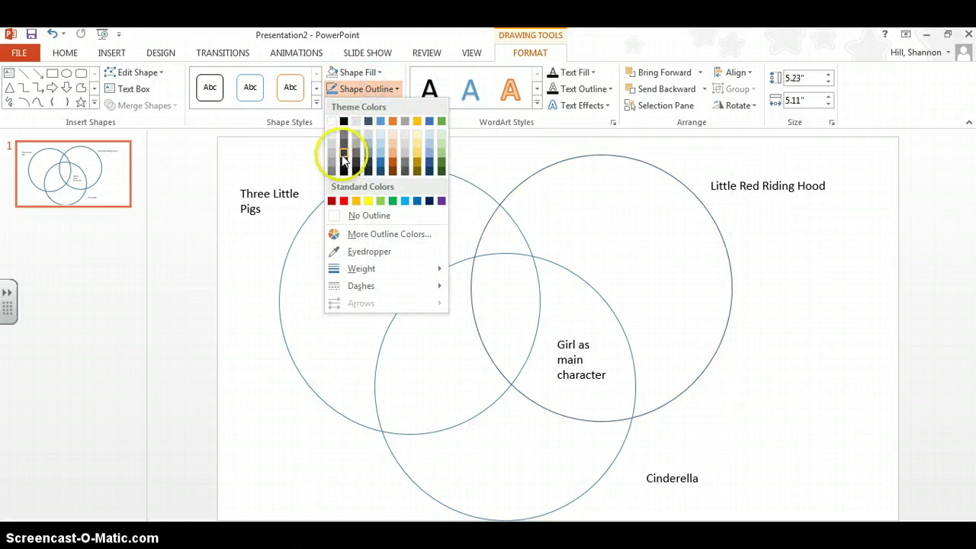
left_click(344, 201)
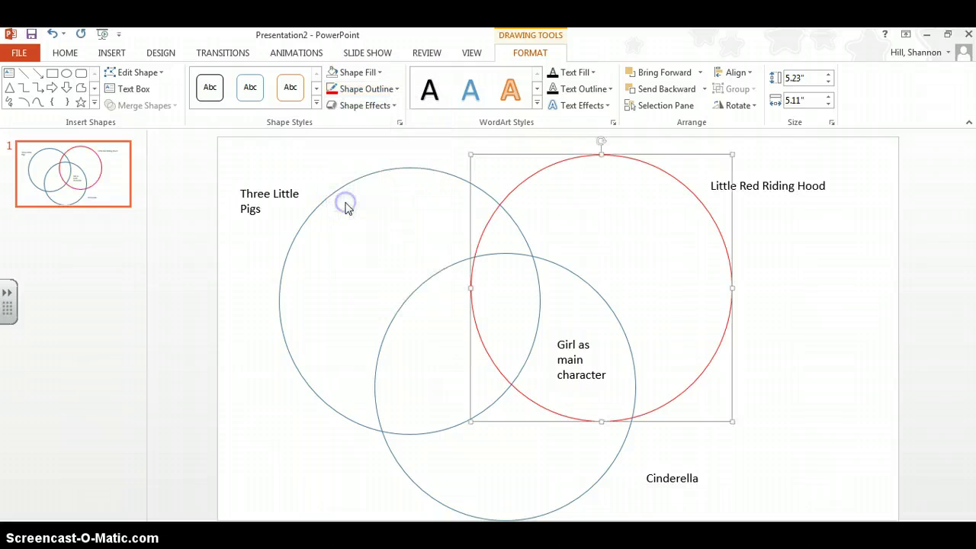
Give the bottom Cinderella circle a green outline, then deselect it
left_click(403, 301)
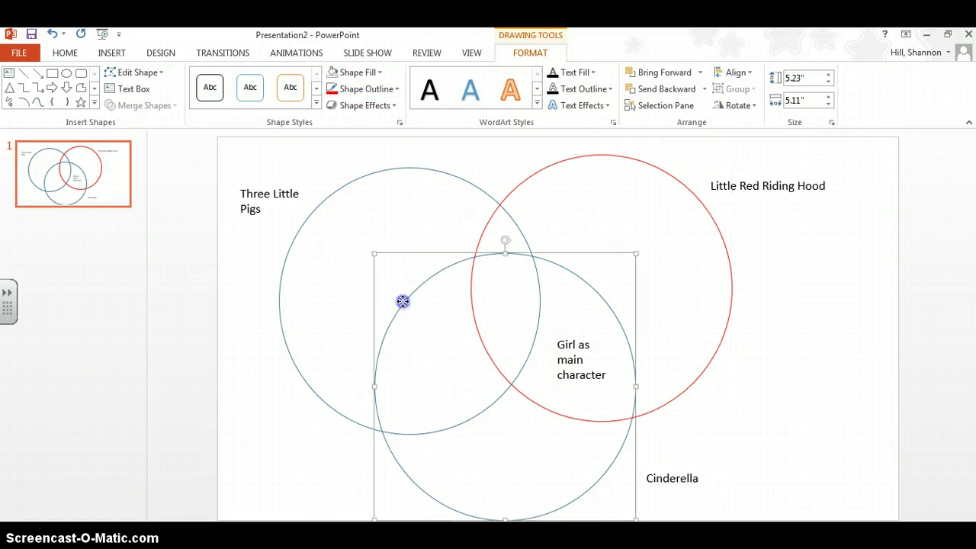
left_click(393, 88)
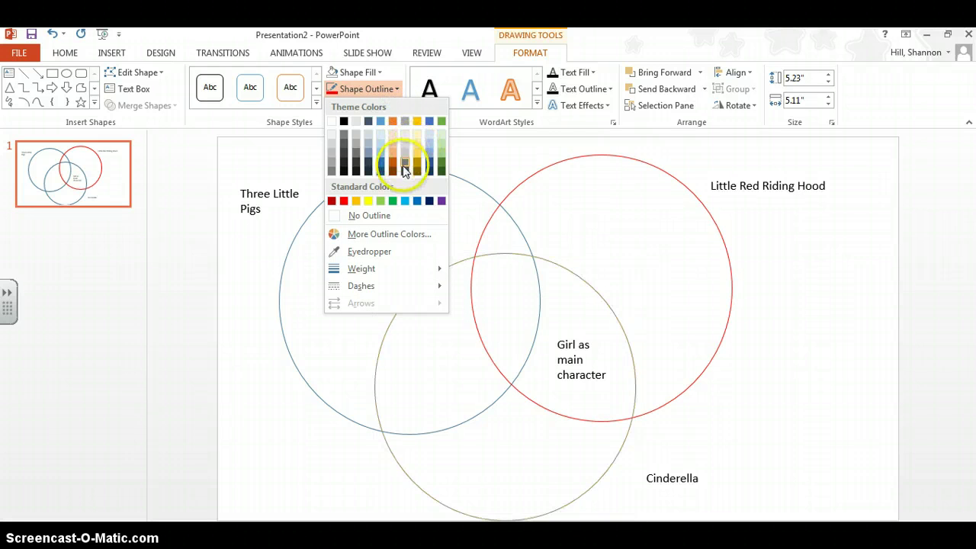
left_click(392, 201)
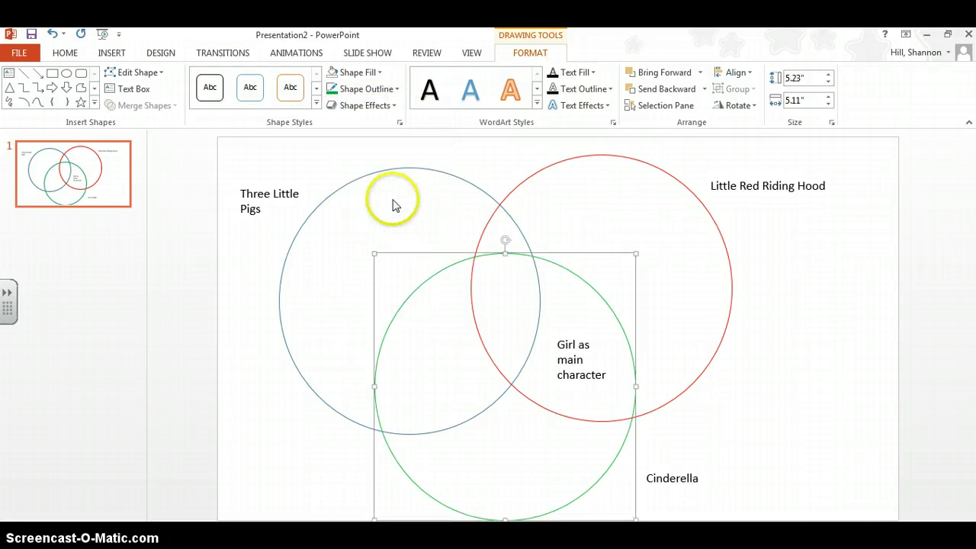
left_click(766, 323)
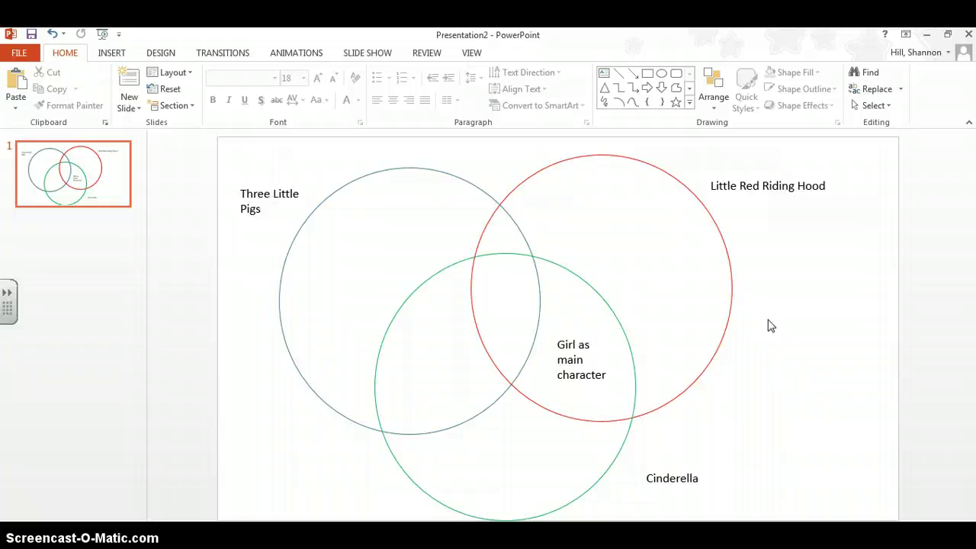
left_click(636, 403)
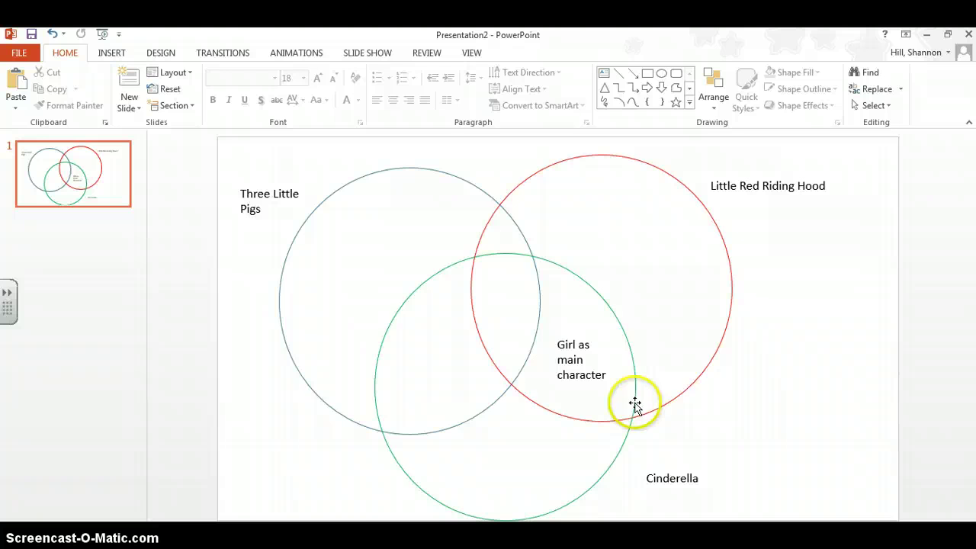